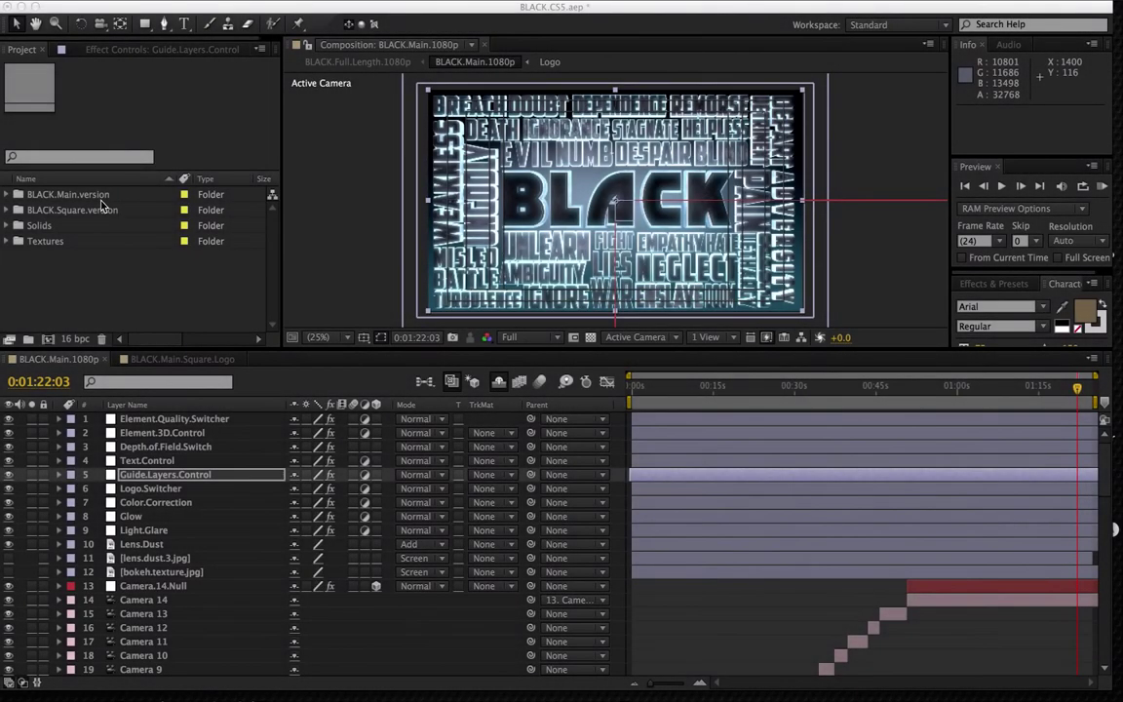
- Expand the BLACK.Main.version and BLACK.Square.version folders to reveal their compositions, Precomps and RENDER.ME folders
{"action": "left_click", "coordinate": [6, 194]}
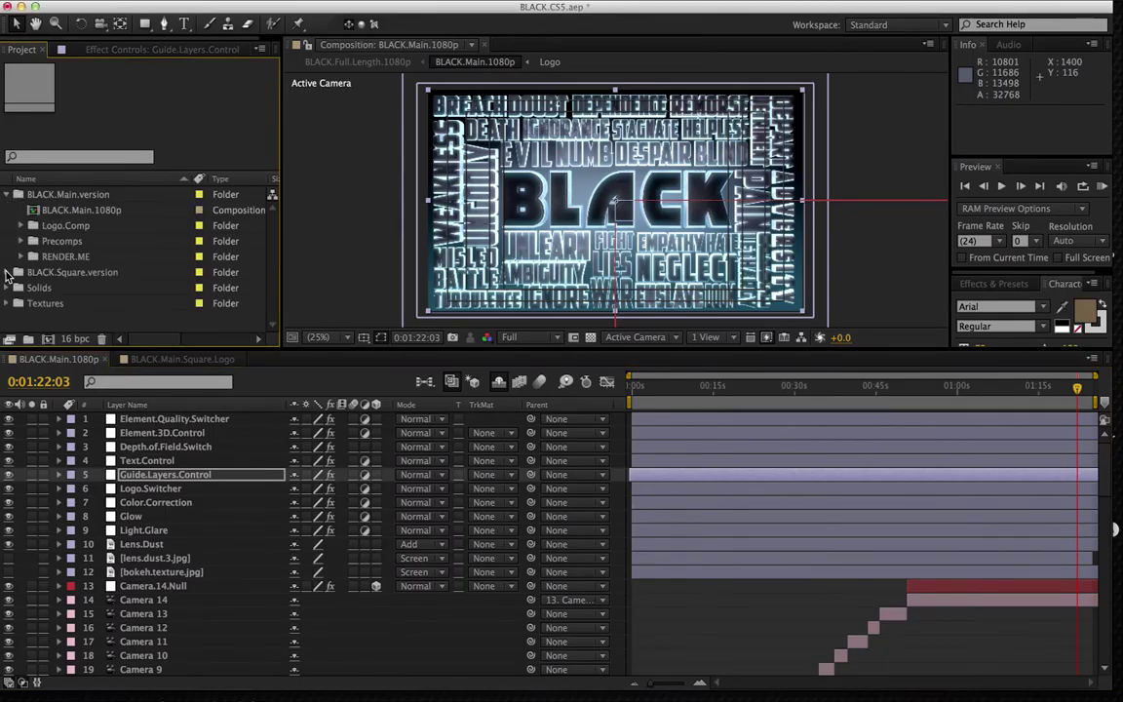
{"action": "left_click", "coordinate": [7, 272]}
{"action": "scroll", "coordinate": [61, 244], "scroll_direction": "down", "scroll_amount": 1}
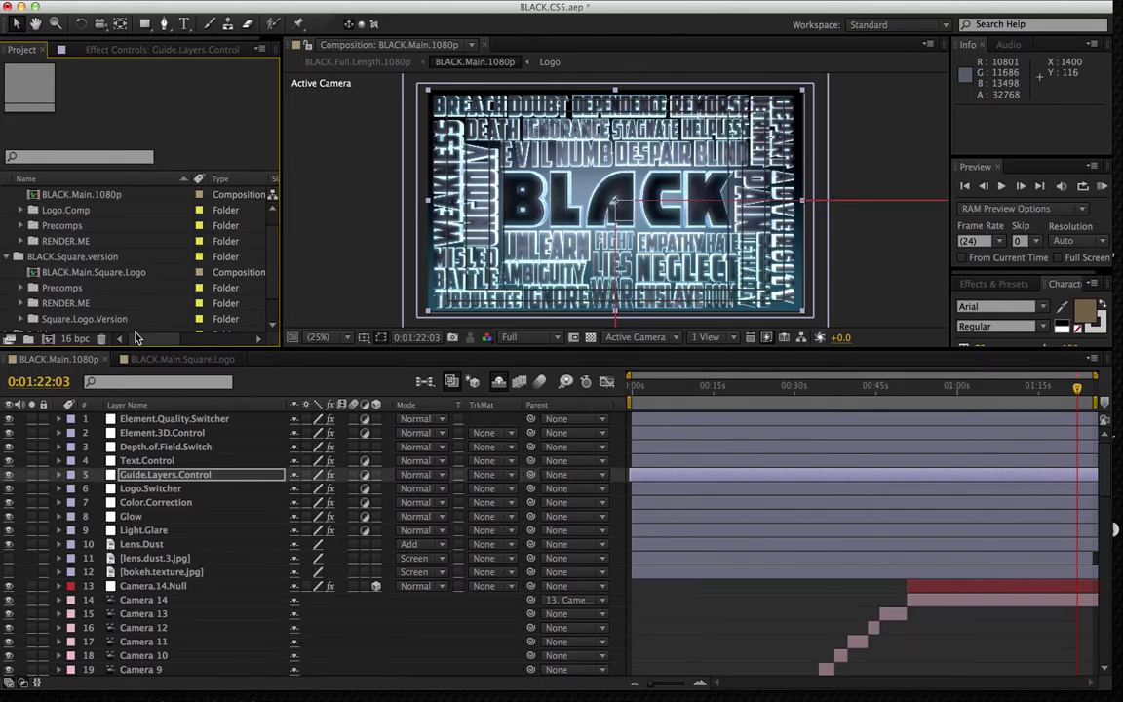
{"action": "left_click", "coordinate": [182, 359]}
{"action": "left_click", "coordinate": [87, 361]}
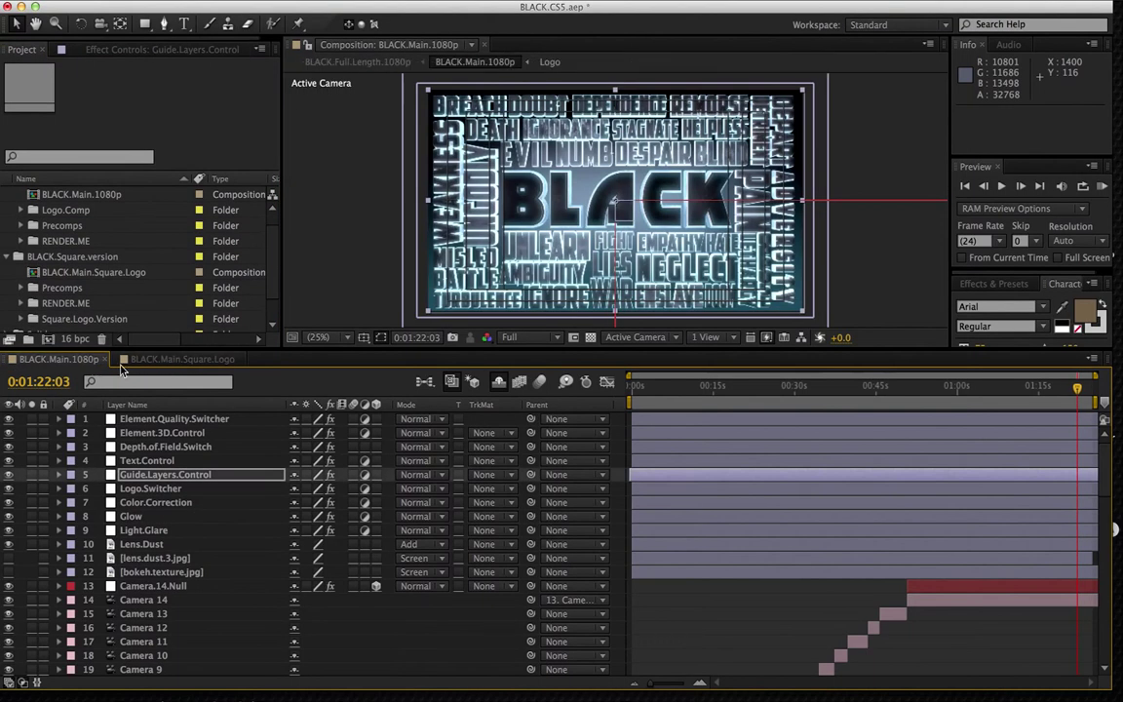
{"action": "left_click", "coordinate": [156, 361]}
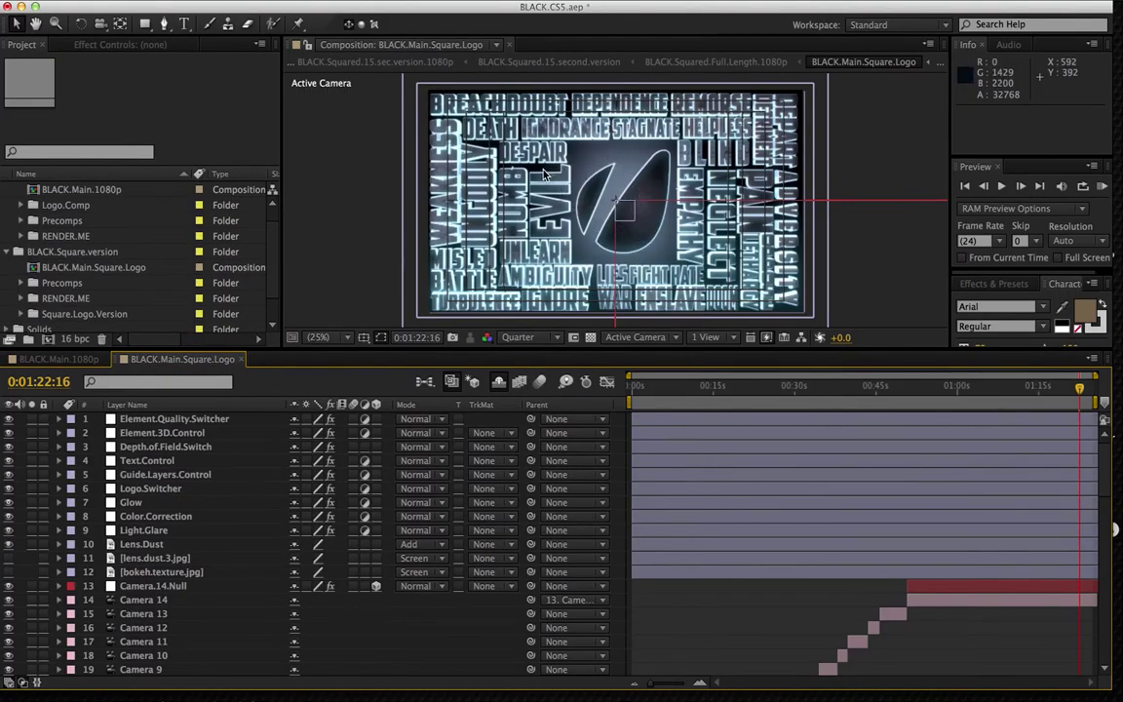
{"action": "left_click", "coordinate": [88, 358]}
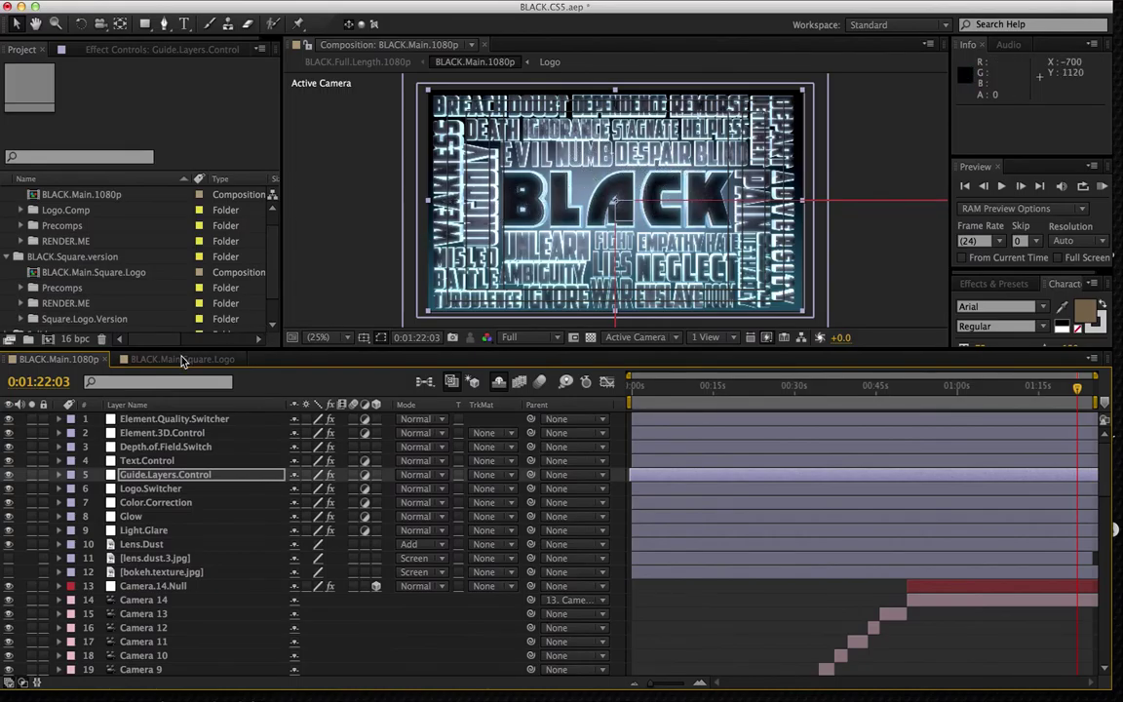
{"action": "left_click", "coordinate": [147, 359]}
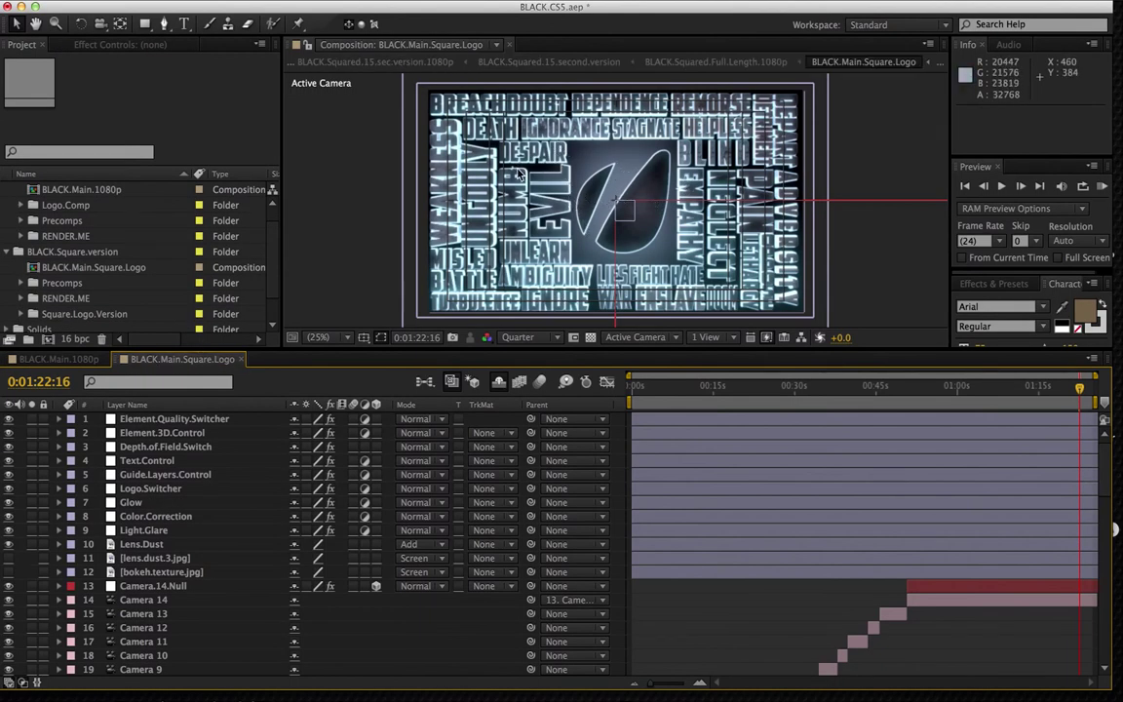
{"action": "left_click", "coordinate": [73, 358]}
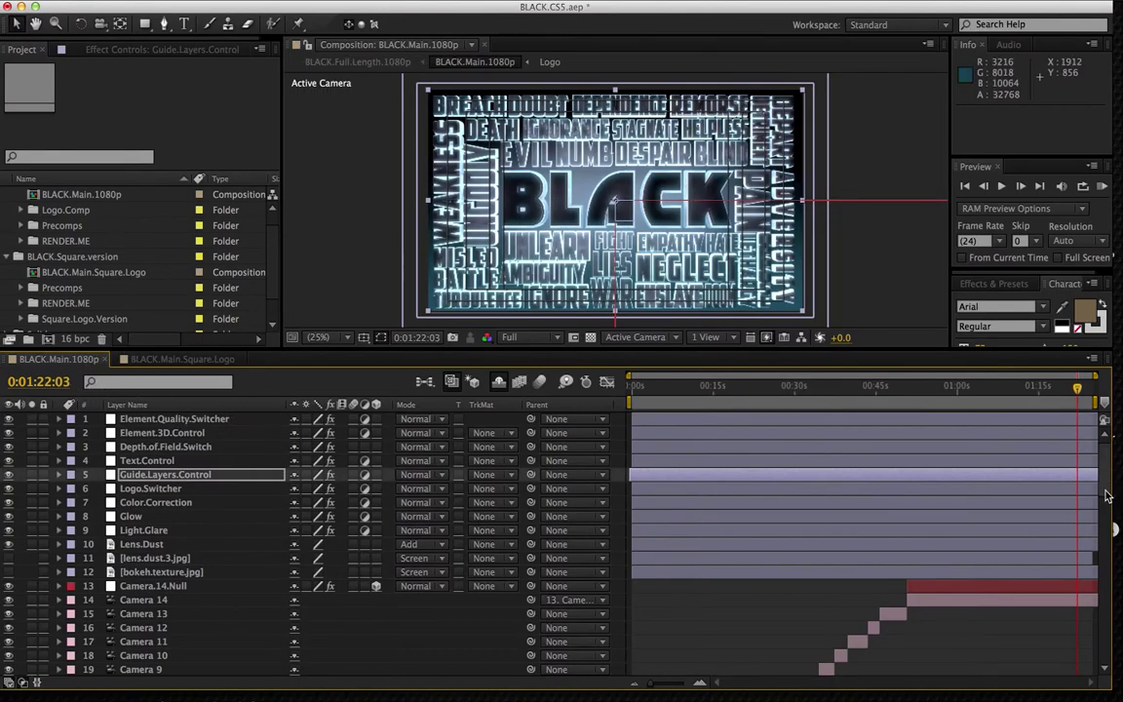
{"action": "left_click", "coordinate": [166, 419]}
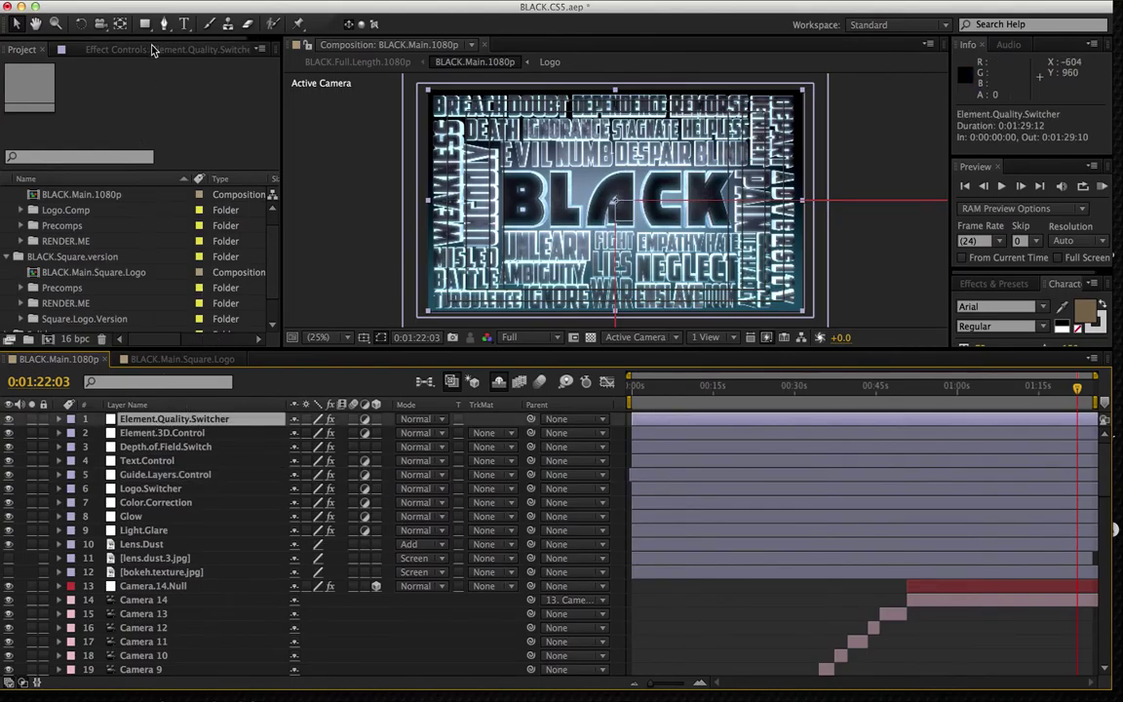
- On Element.Quality.Switcher, turn Draft.Quality.ON on to preview draft quality, then off again
{"action": "left_click", "coordinate": [151, 50]}
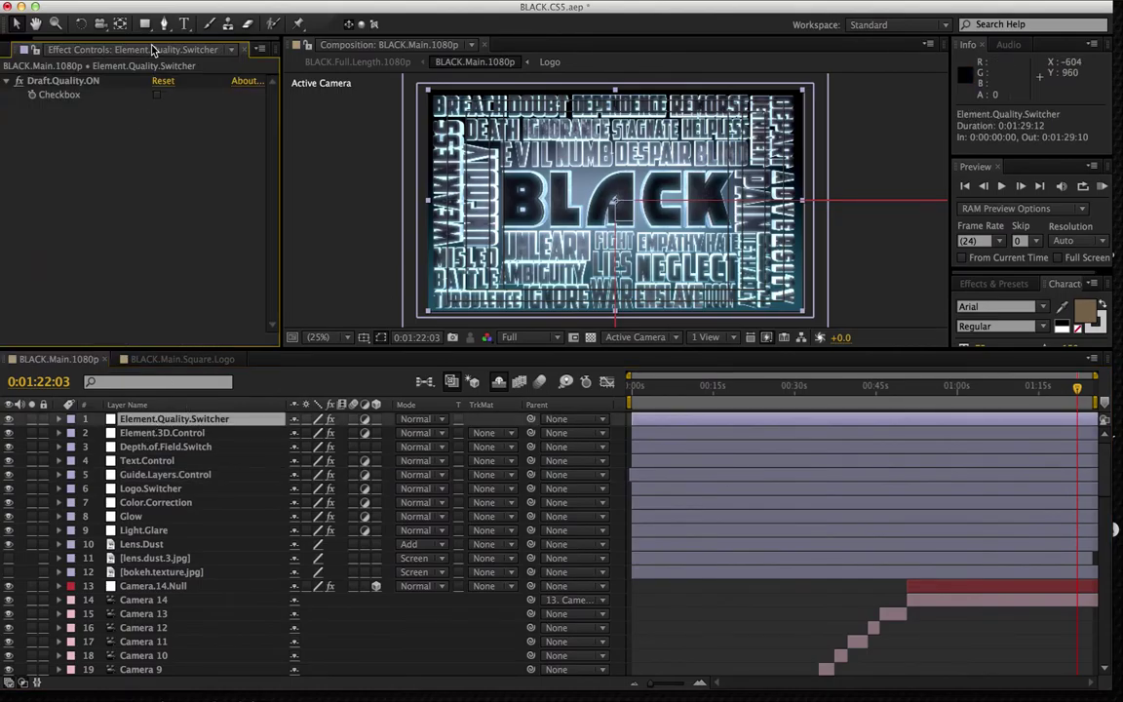
{"action": "left_click", "coordinate": [157, 95]}
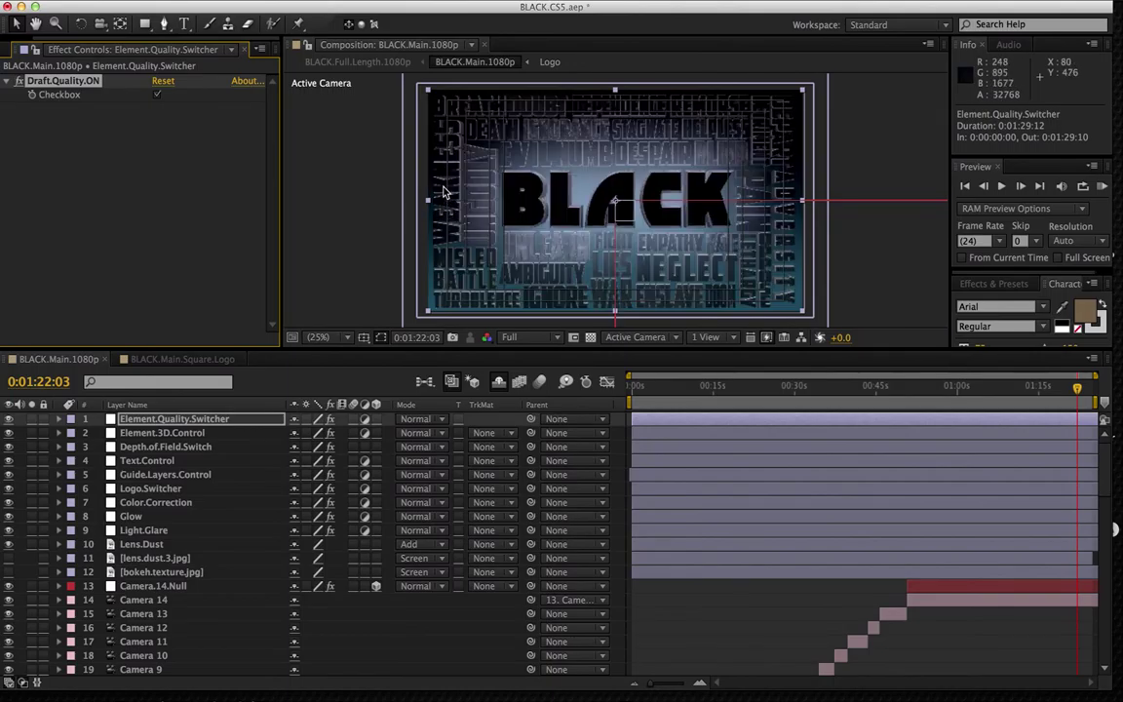
{"action": "left_click", "coordinate": [157, 94]}
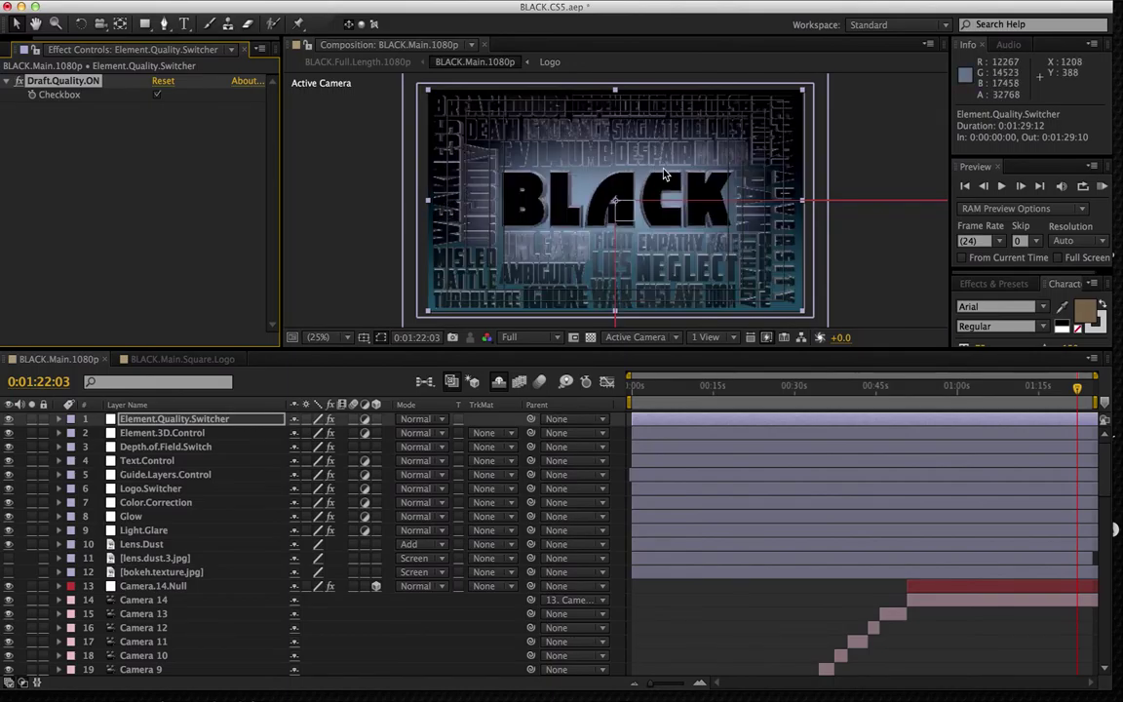
- Toggle Element.3D.ON off and on twice on Element.3D.Control, leaving the word cloud on
{"action": "left_click", "coordinate": [153, 435]}
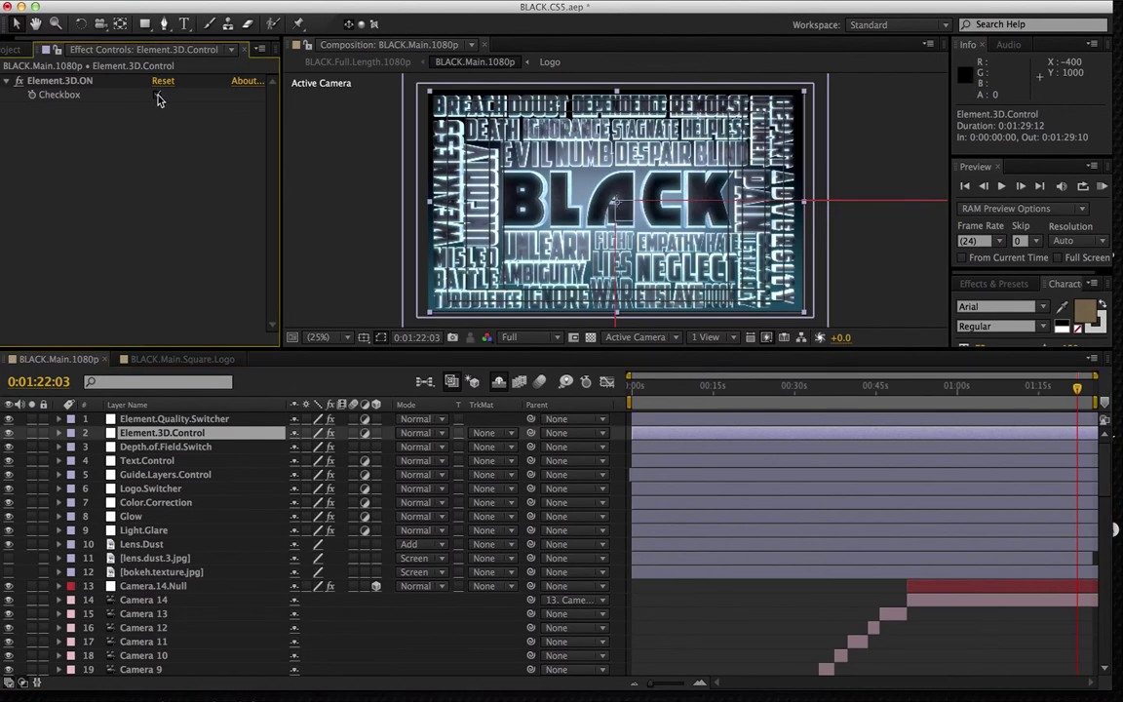
{"action": "left_click", "coordinate": [157, 94]}
{"action": "left_click", "coordinate": [158, 98]}
{"action": "left_click", "coordinate": [159, 98]}
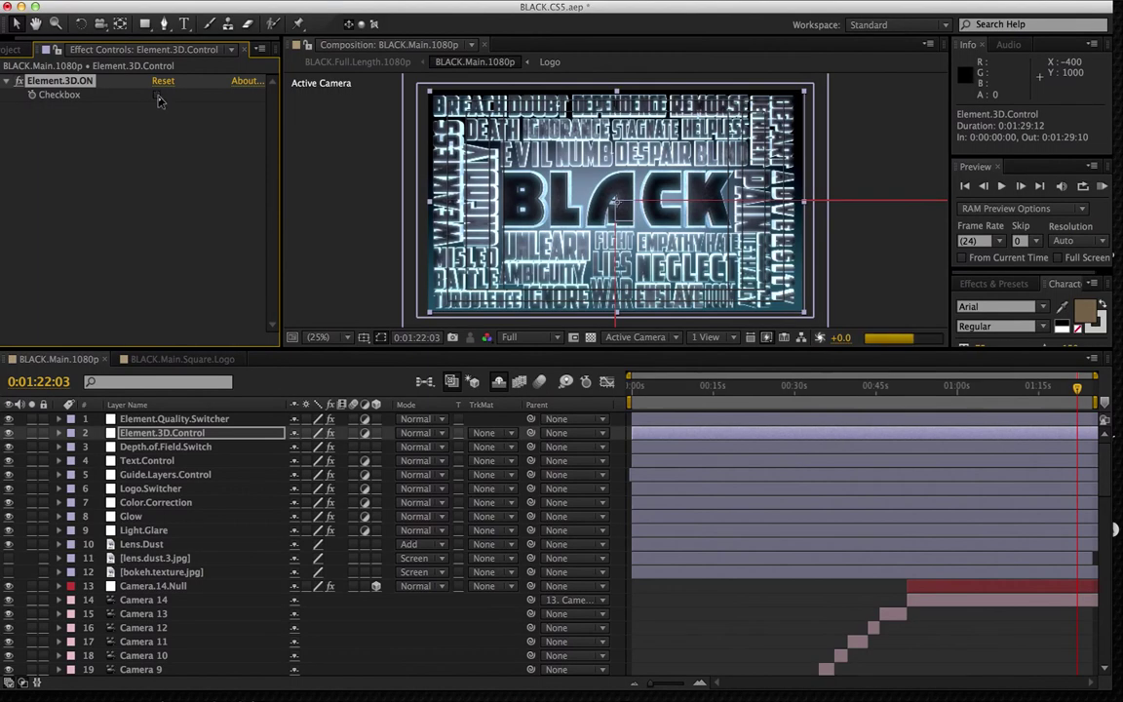
{"action": "left_click", "coordinate": [158, 96]}
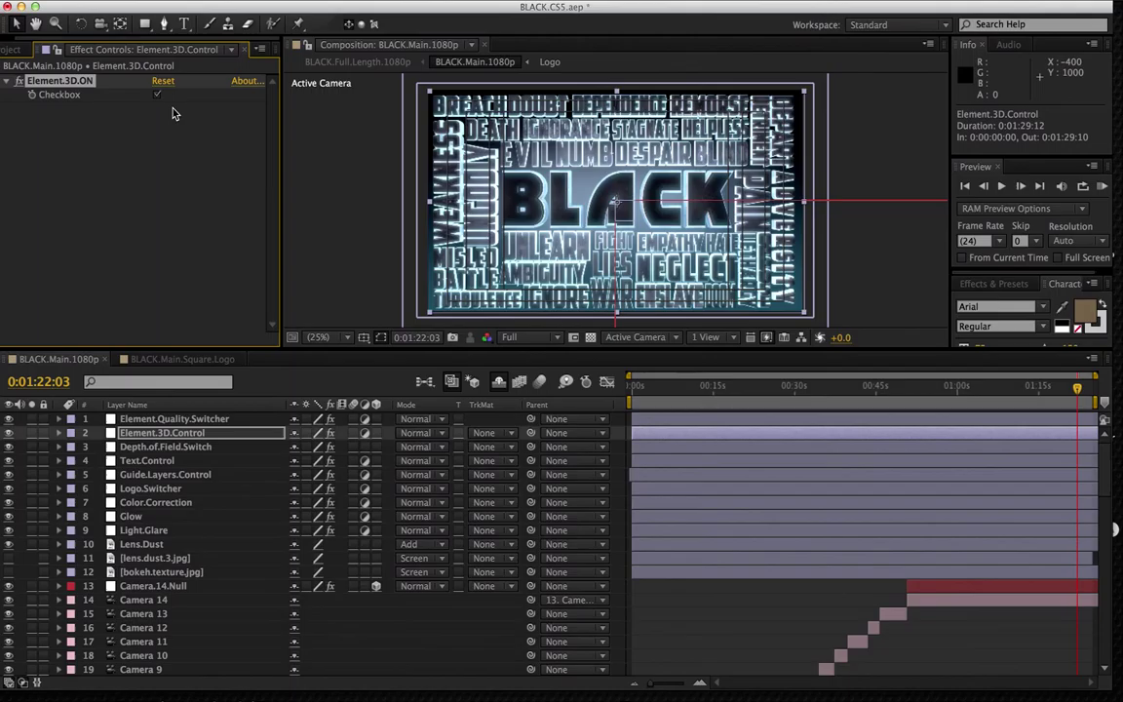
{"action": "left_click", "coordinate": [153, 464]}
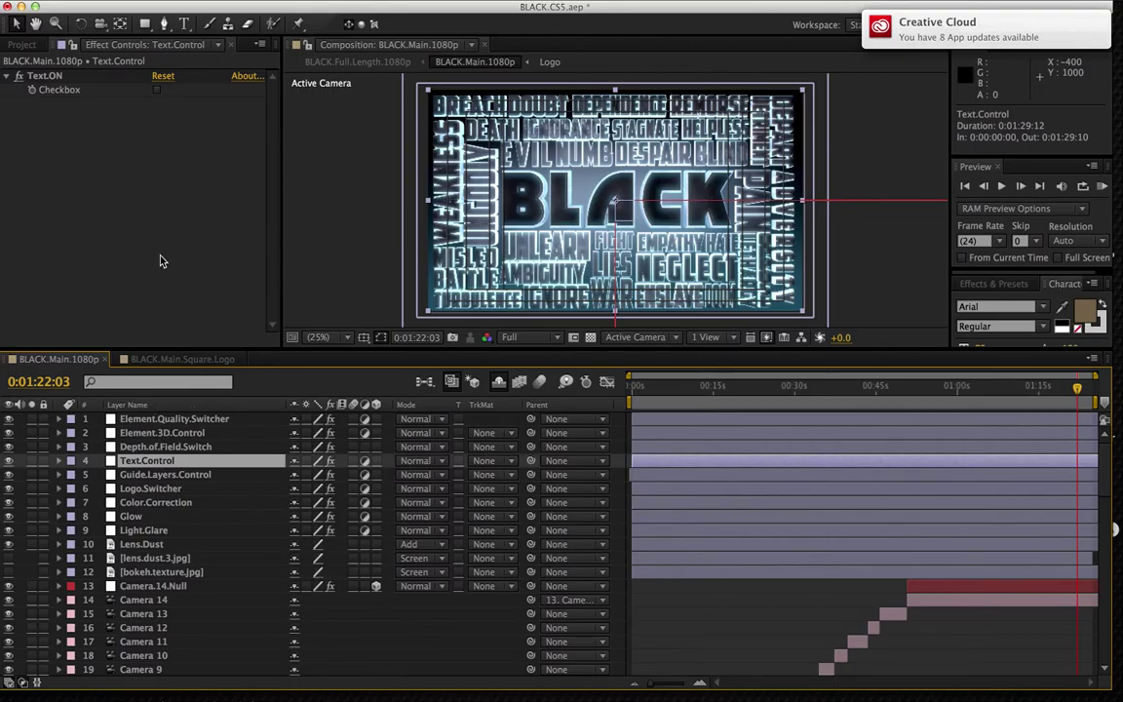
- Enable Text.ON on Text.Control and disable Element.3D.ON, showing flat white words around BLACK
{"action": "left_click", "coordinate": [158, 91]}
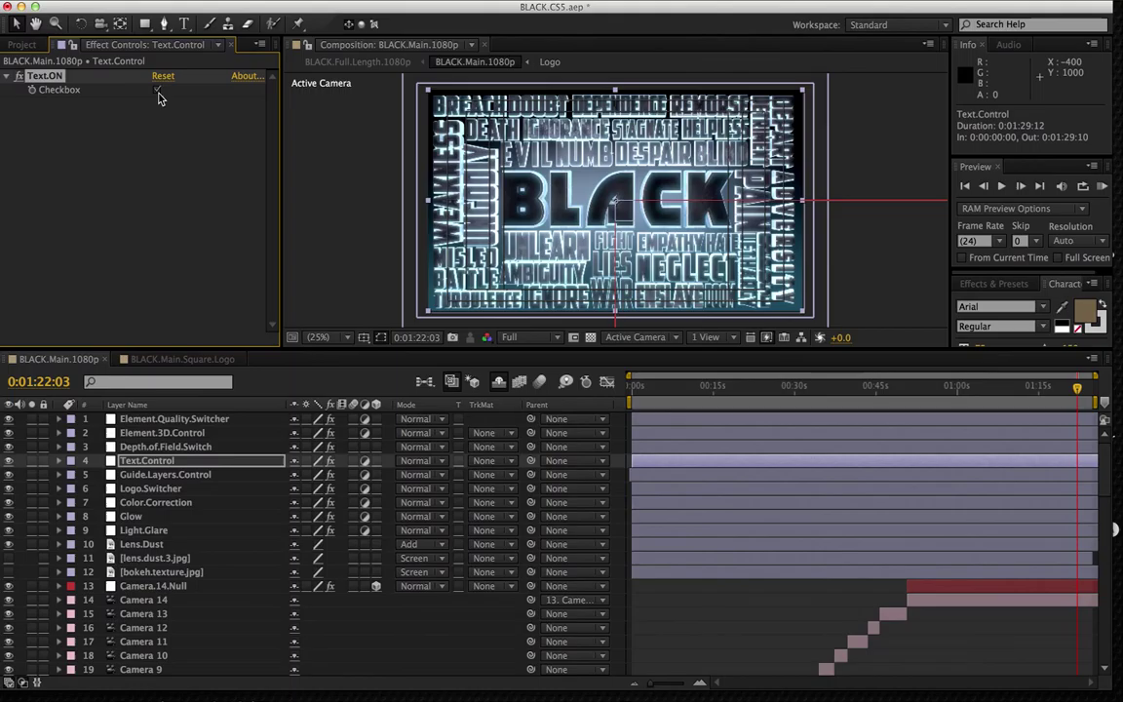
{"action": "left_click", "coordinate": [156, 432]}
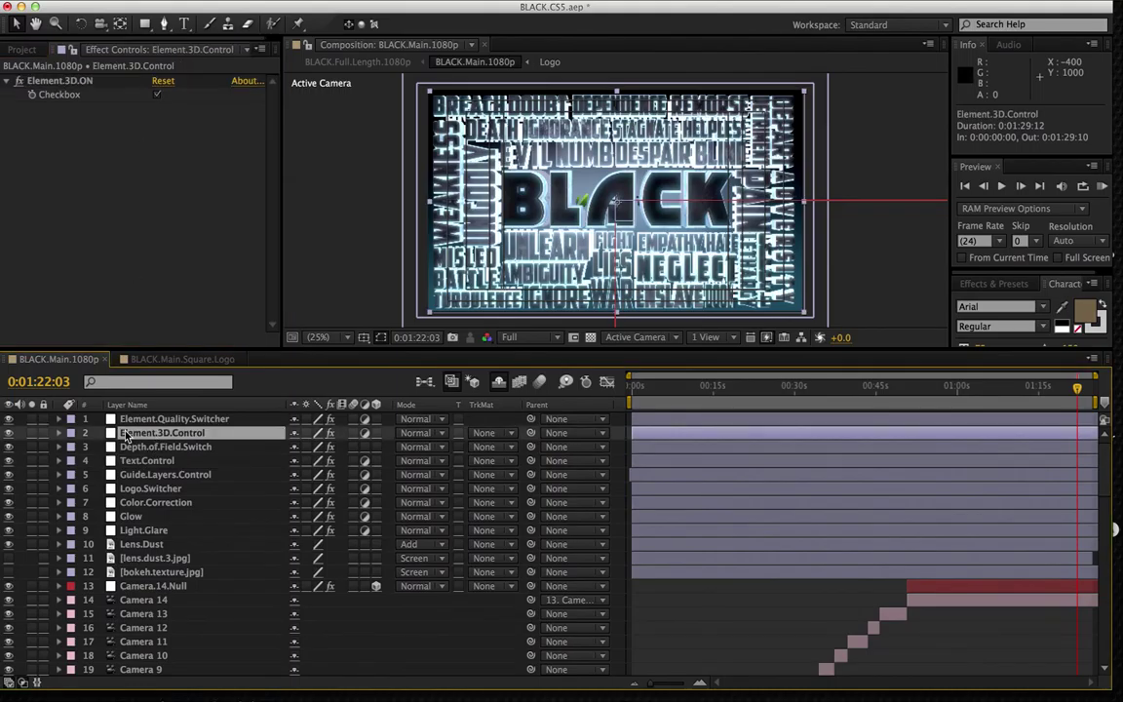
{"action": "left_click", "coordinate": [159, 97]}
{"action": "left_click", "coordinate": [147, 94]}
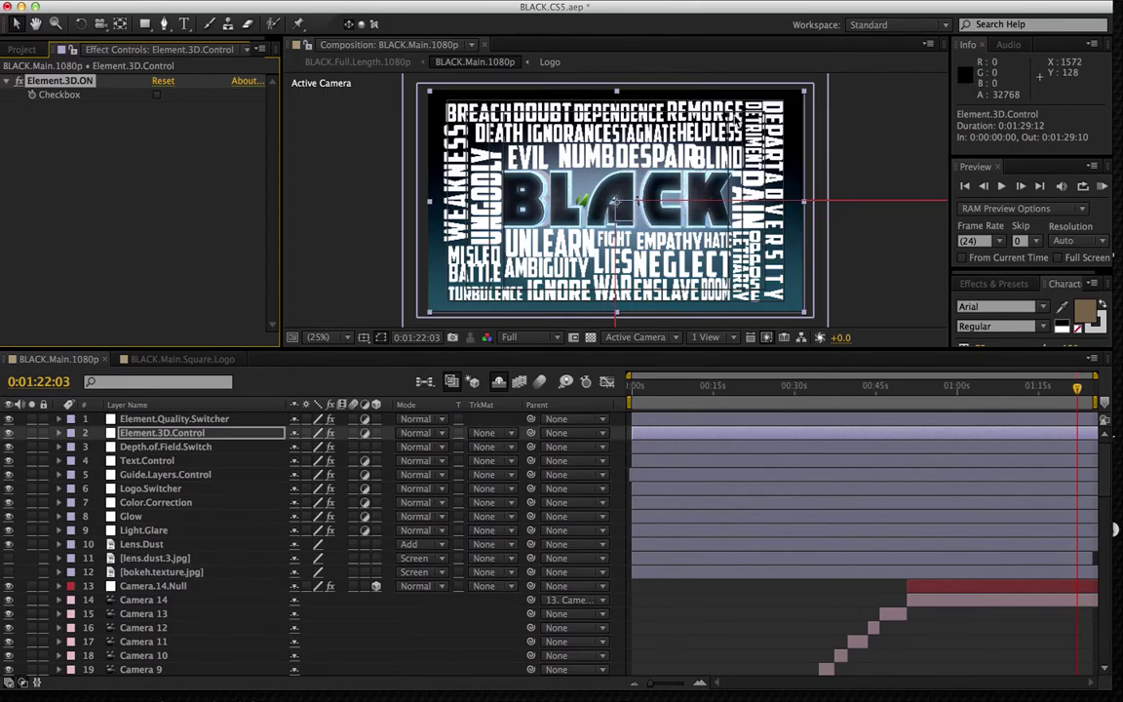
- Select Guide.Layers.Control and tick Guide.Layer.ON to show the coloured guide boxes
{"action": "left_click", "coordinate": [159, 460]}
{"action": "left_click", "coordinate": [156, 475]}
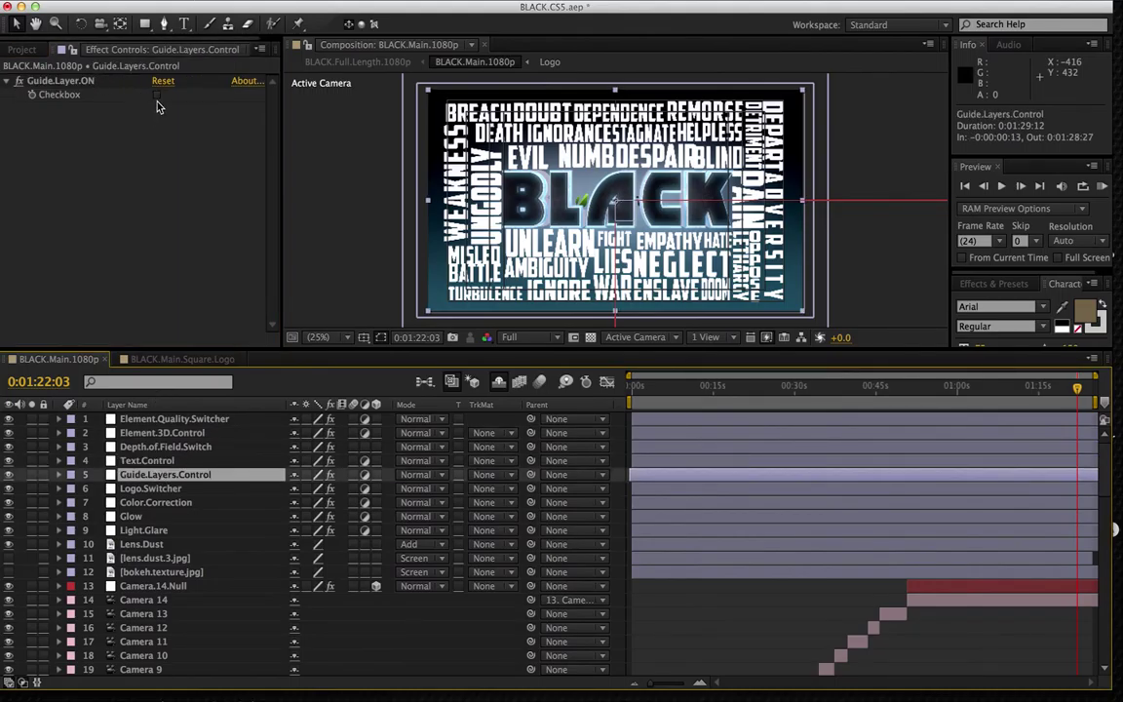
{"action": "left_click", "coordinate": [156, 95]}
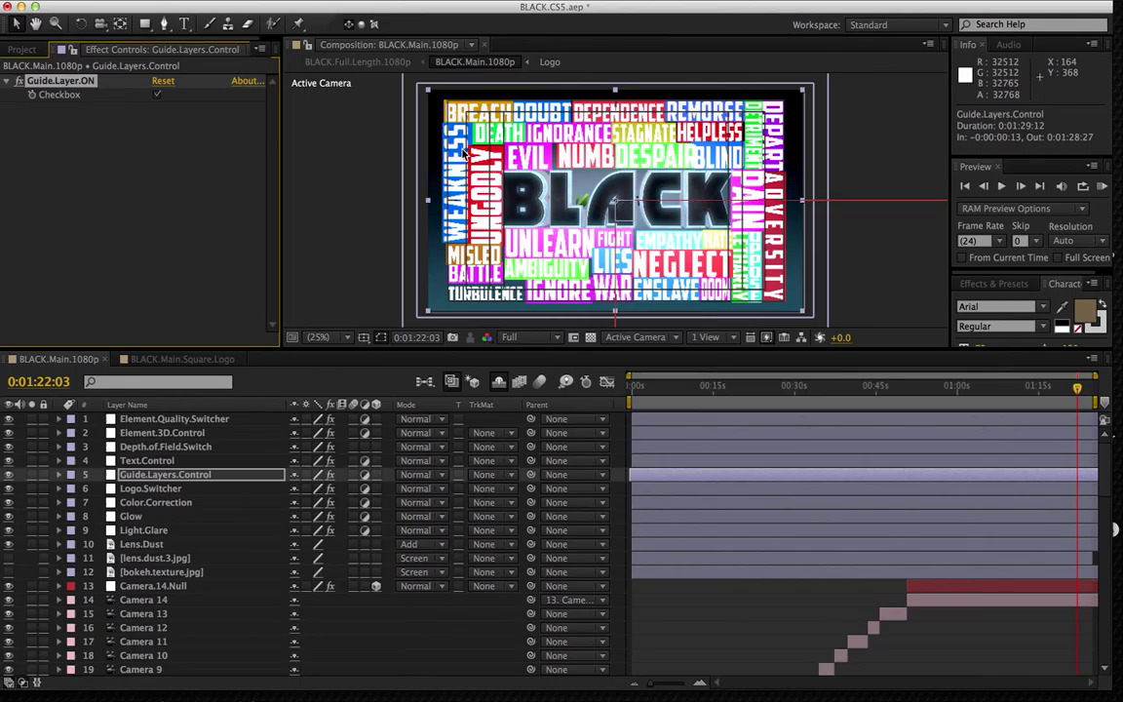
- Reselect Guide.Layers.Control and untick Guide.Layer.ON, removing the guide blocks behind the words
{"action": "left_click", "coordinate": [144, 463]}
{"action": "left_click", "coordinate": [144, 476]}
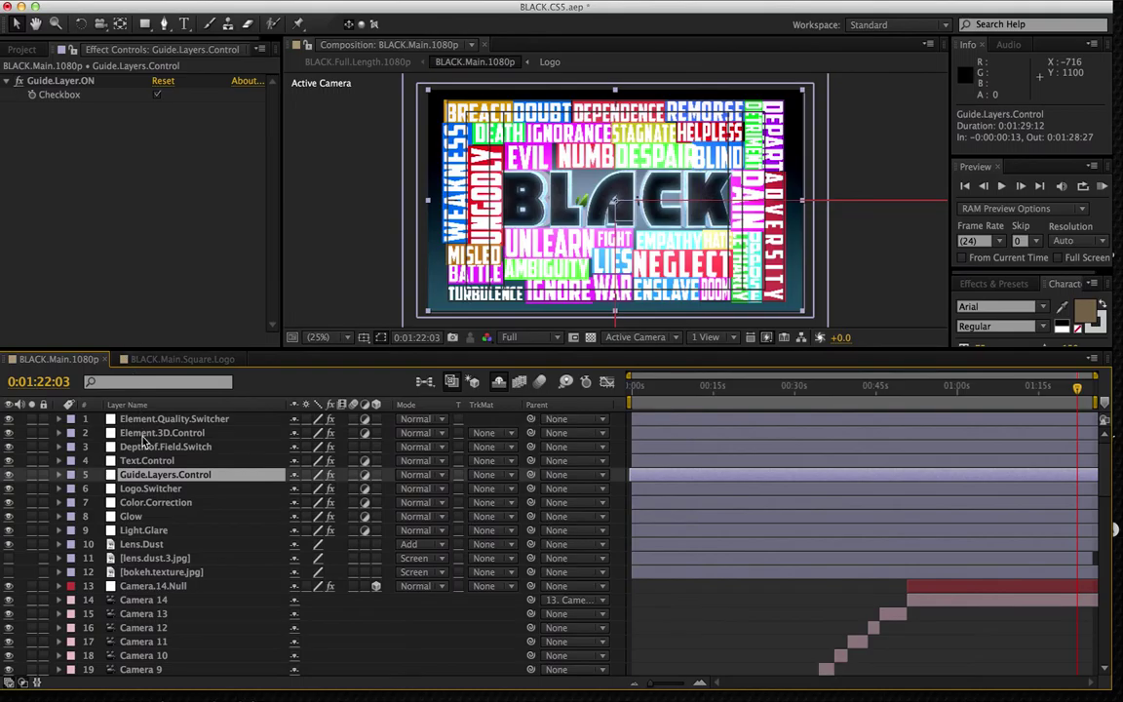
{"action": "left_click", "coordinate": [161, 105]}
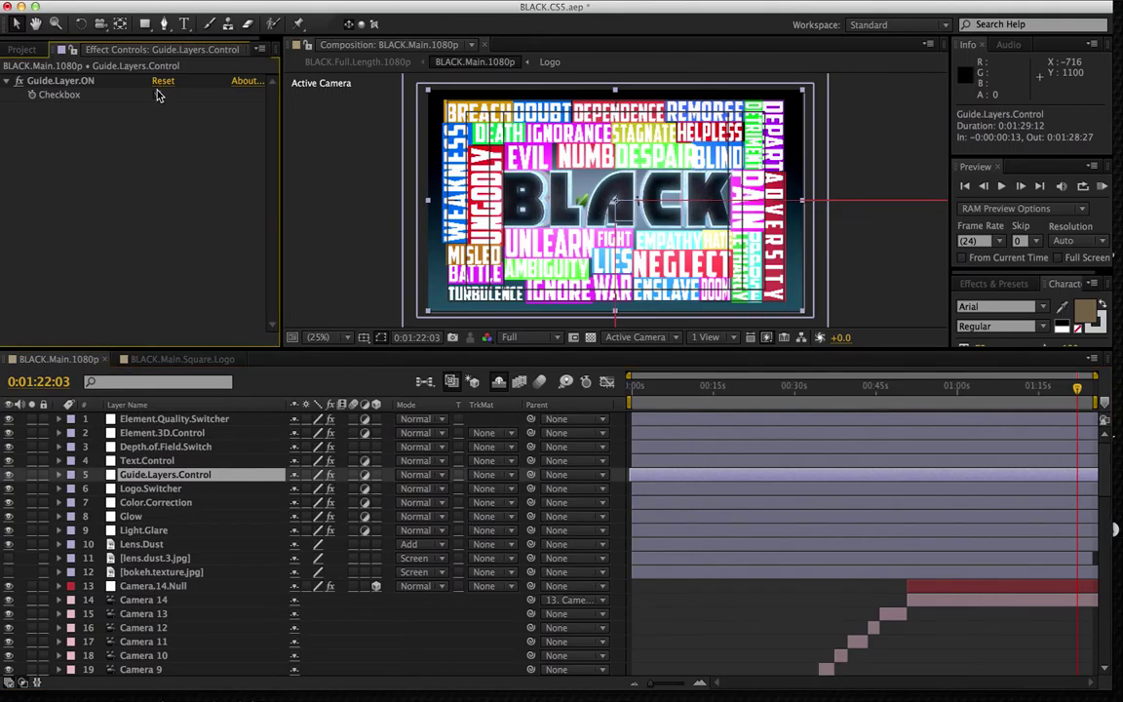
{"action": "left_click", "coordinate": [156, 94]}
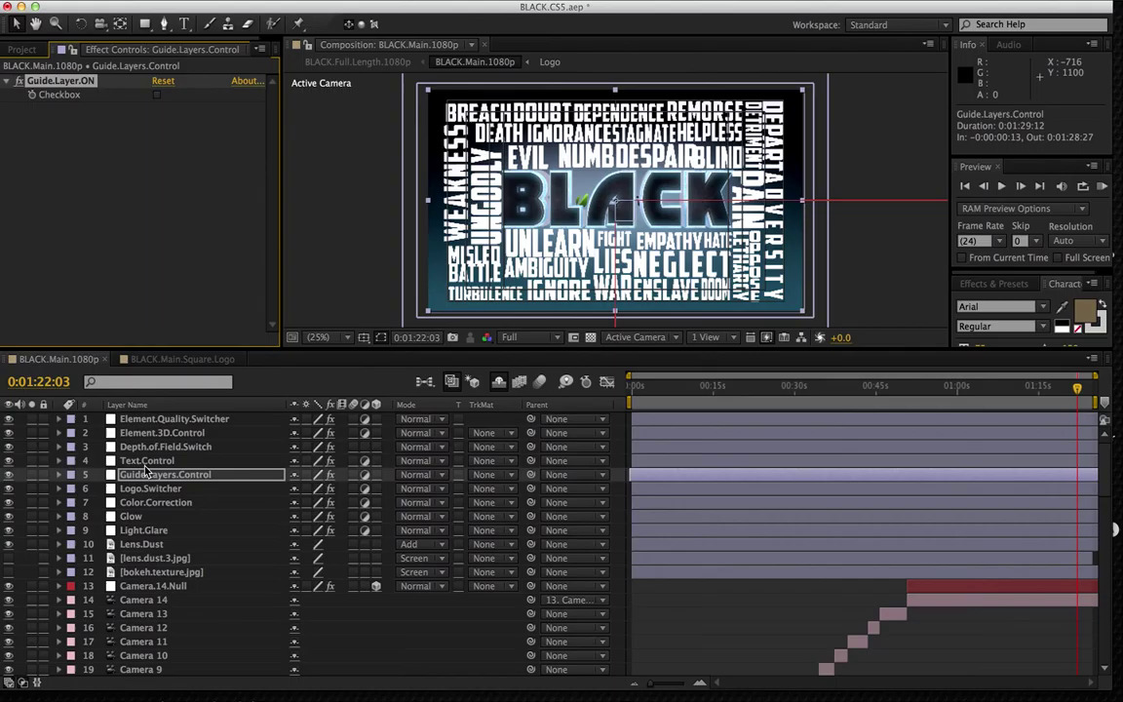
- Untick Text.ON on Text.Control and re-tick Element.3D.ON to restore the glowing 3D words
{"action": "left_click", "coordinate": [146, 460]}
{"action": "left_click", "coordinate": [161, 95]}
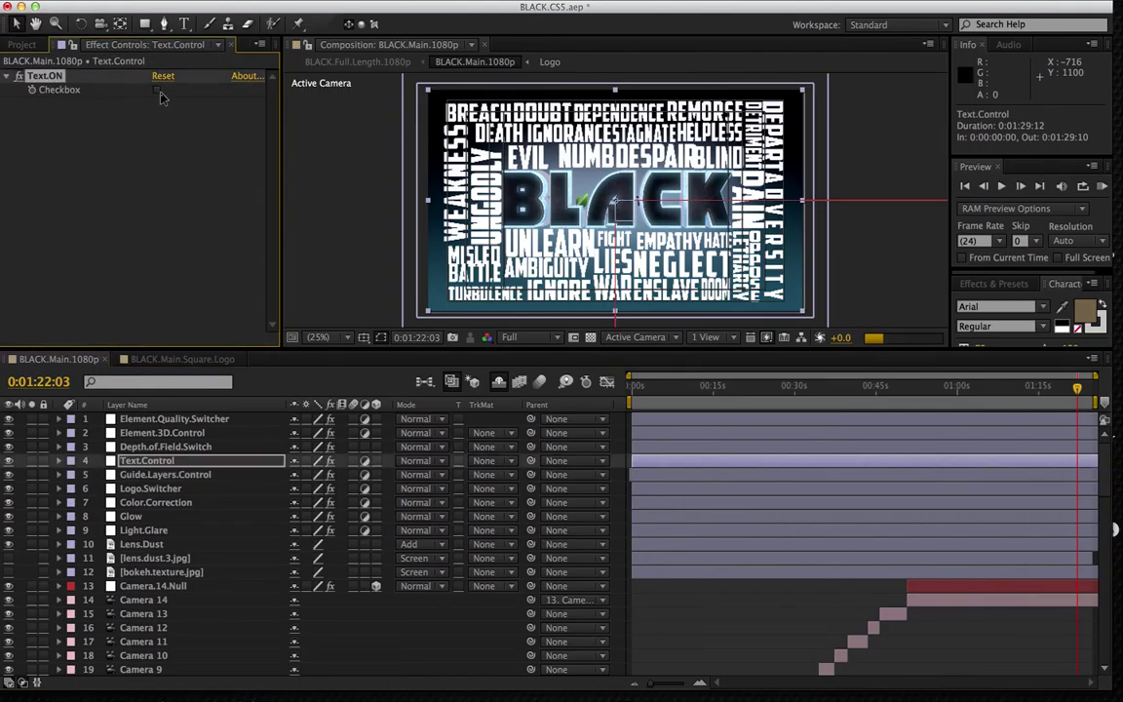
{"action": "left_click", "coordinate": [159, 93]}
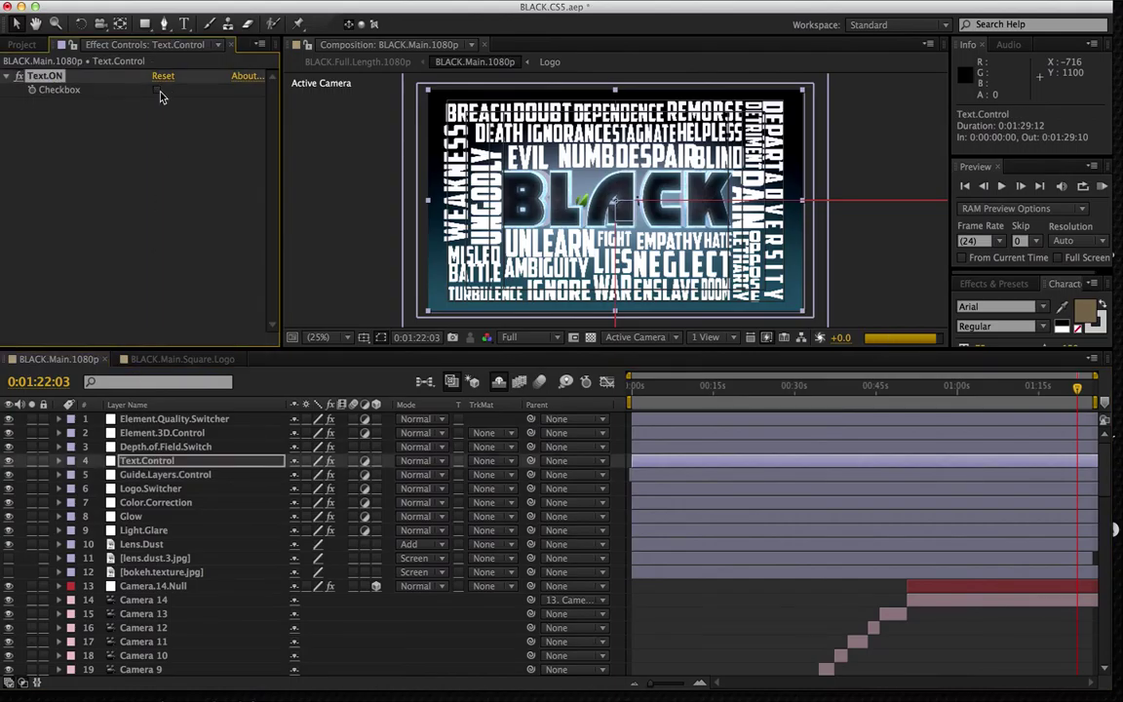
{"action": "left_click", "coordinate": [136, 432]}
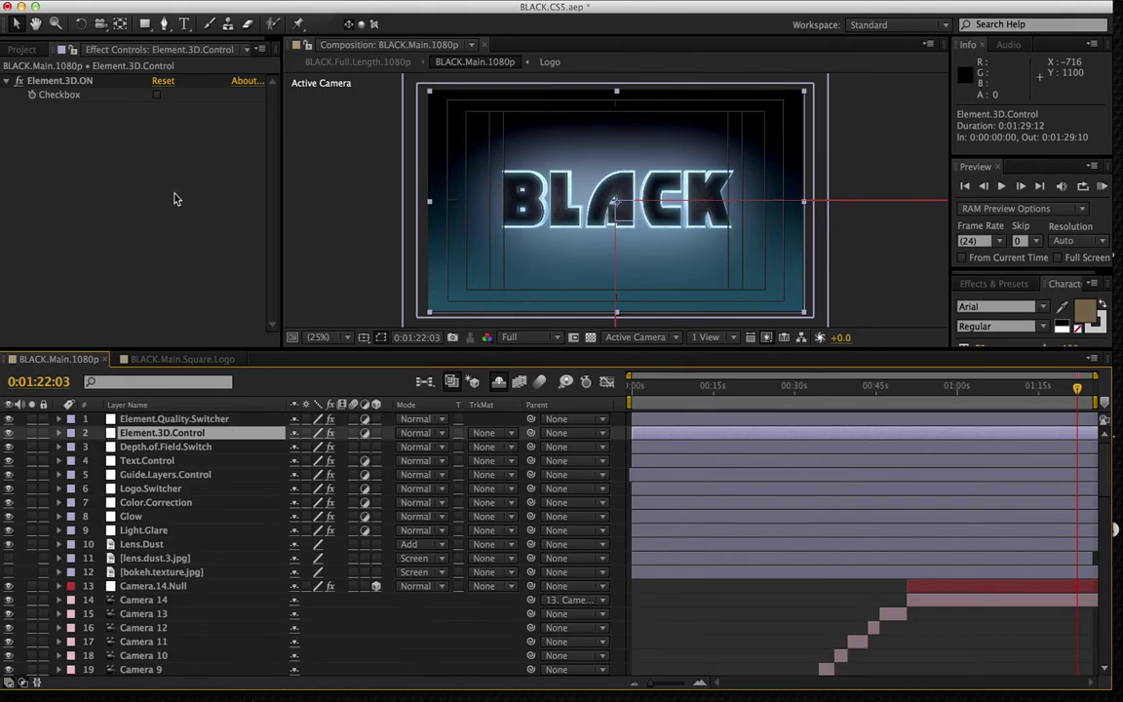
{"action": "left_click", "coordinate": [156, 95]}
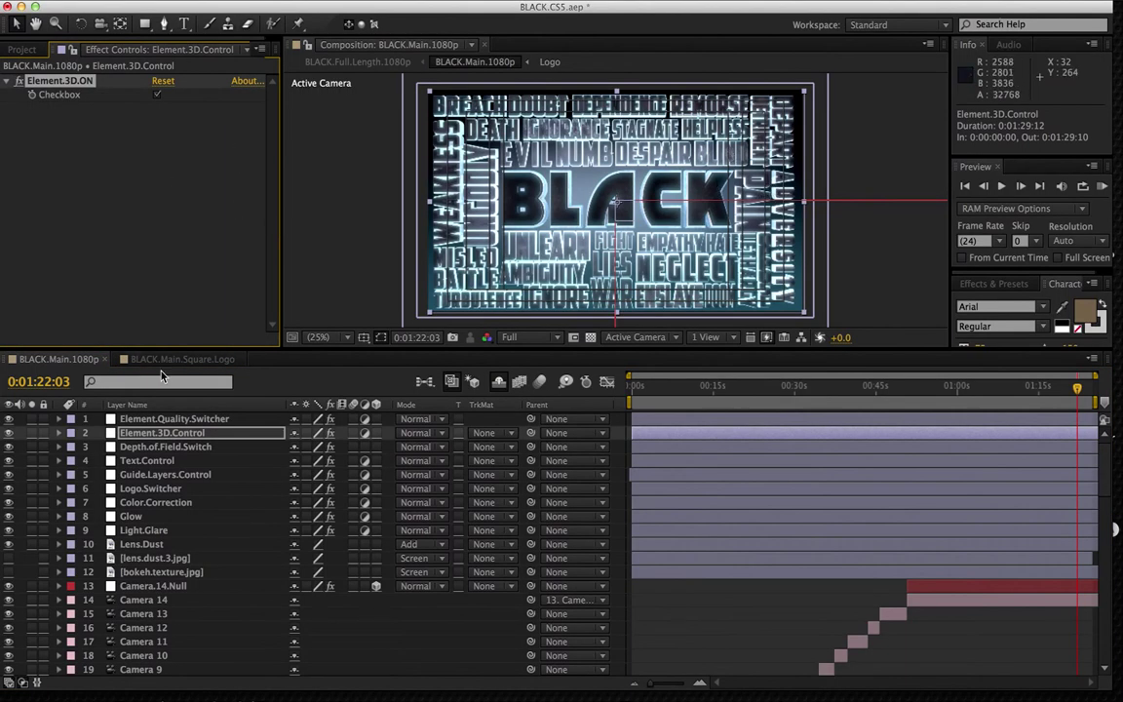
- At 0:00:06:01, toggle Depth.of.Field.ON off and back on to compare sharp versus blurred
{"action": "left_click", "coordinate": [155, 446]}
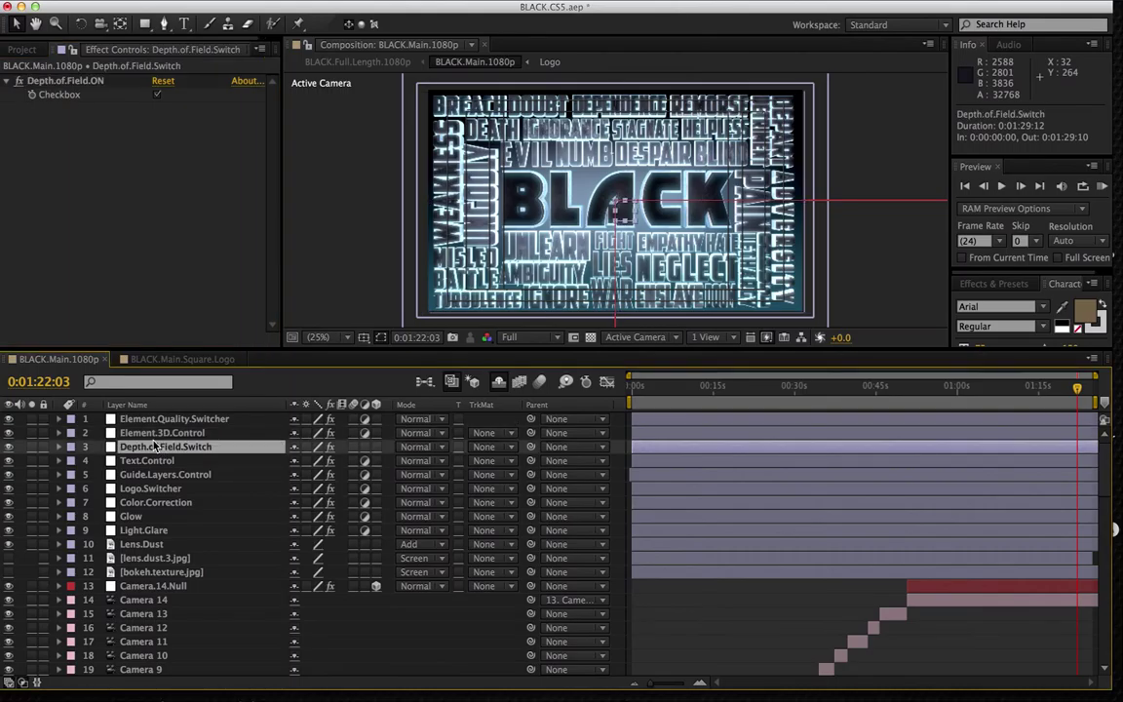
{"action": "left_click", "coordinate": [667, 398]}
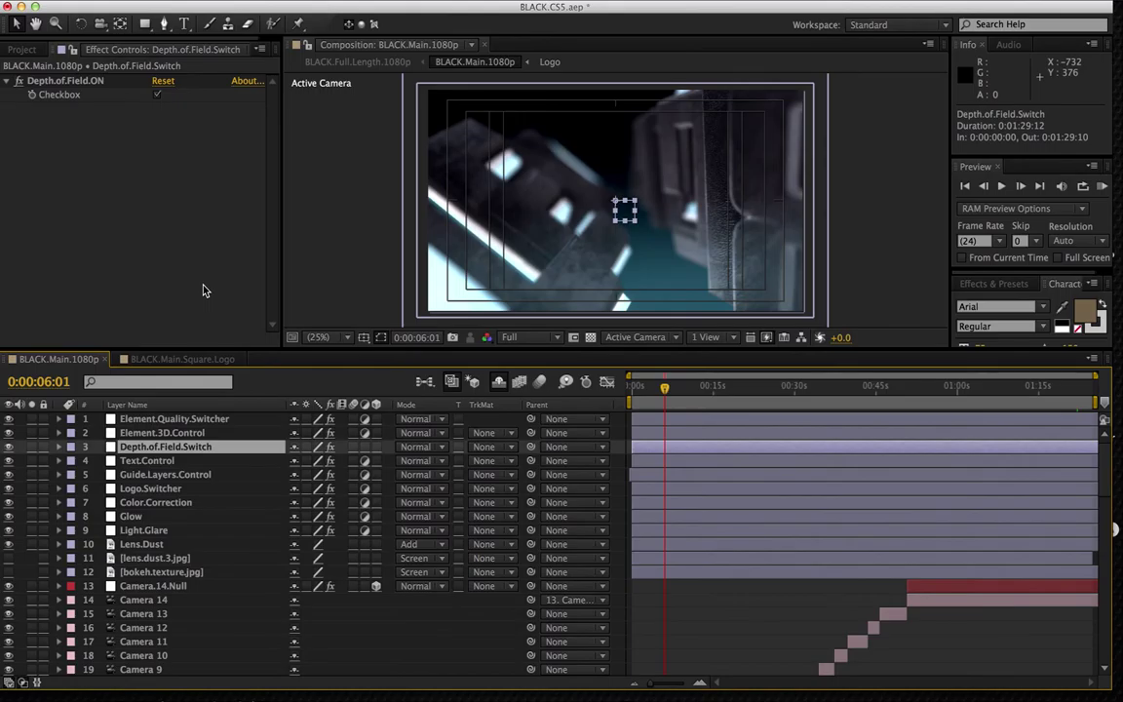
{"action": "left_click", "coordinate": [155, 99]}
{"action": "left_click", "coordinate": [155, 96]}
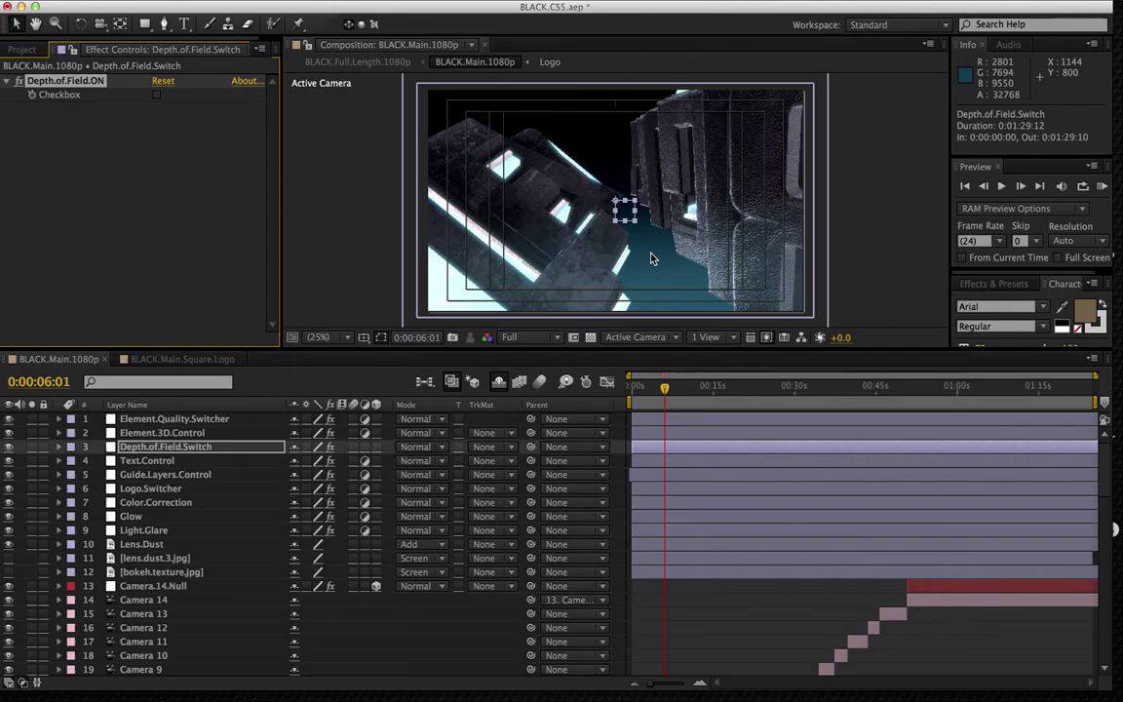
{"action": "left_click", "coordinate": [157, 95]}
{"action": "left_click", "coordinate": [153, 488]}
- Jump to the title shot at 0:01:22:07 and inspect the Element.3D 8 and Logo layers
{"action": "left_click", "coordinate": [1079, 395]}
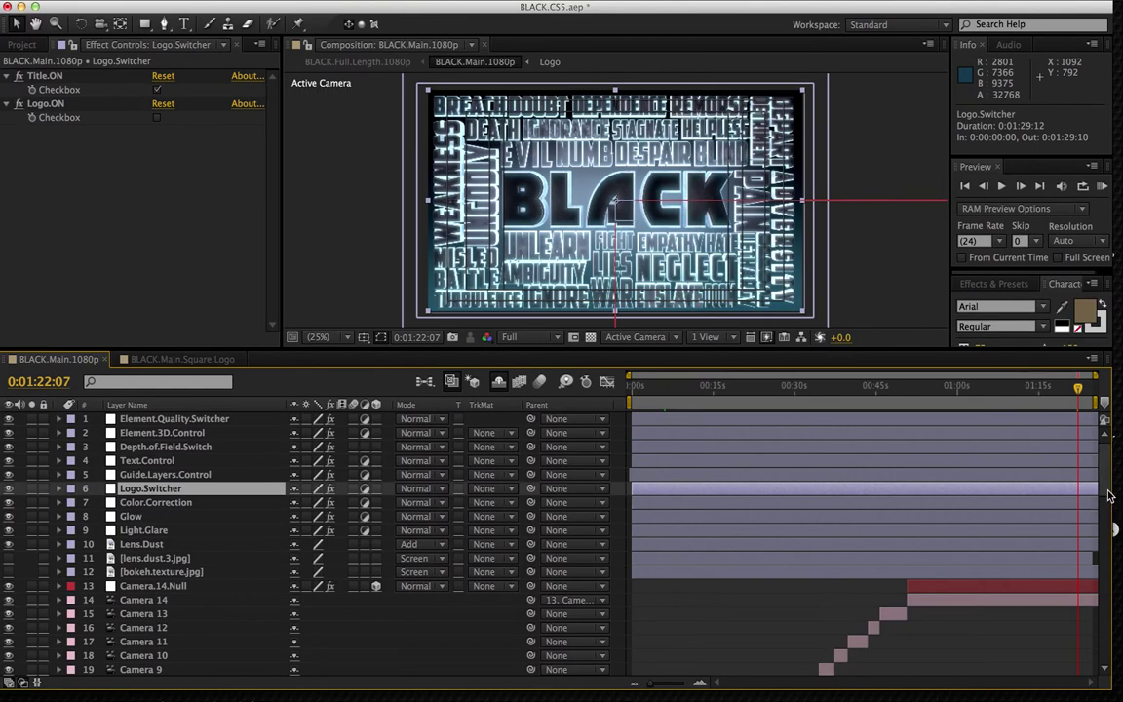
{"action": "scroll", "coordinate": [1104, 514], "scroll_direction": "down", "scroll_amount": 3}
{"action": "scroll", "coordinate": [1104, 516], "scroll_direction": "down", "scroll_amount": 4}
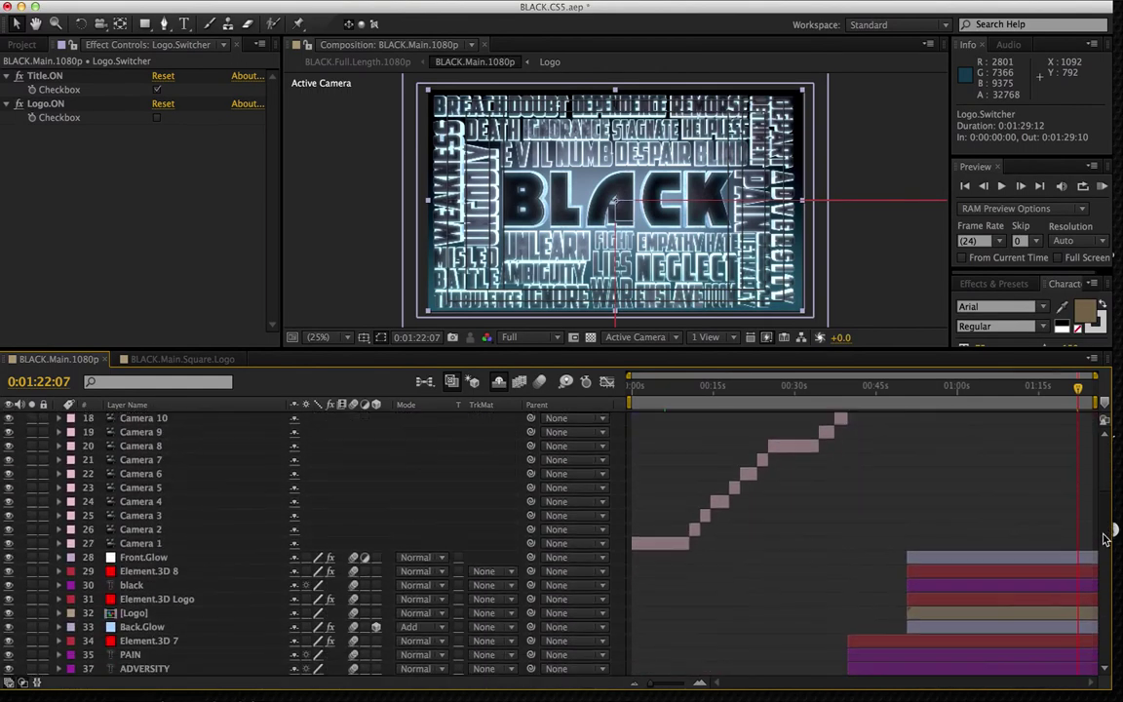
{"action": "scroll", "coordinate": [1105, 544], "scroll_direction": "down", "scroll_amount": 1}
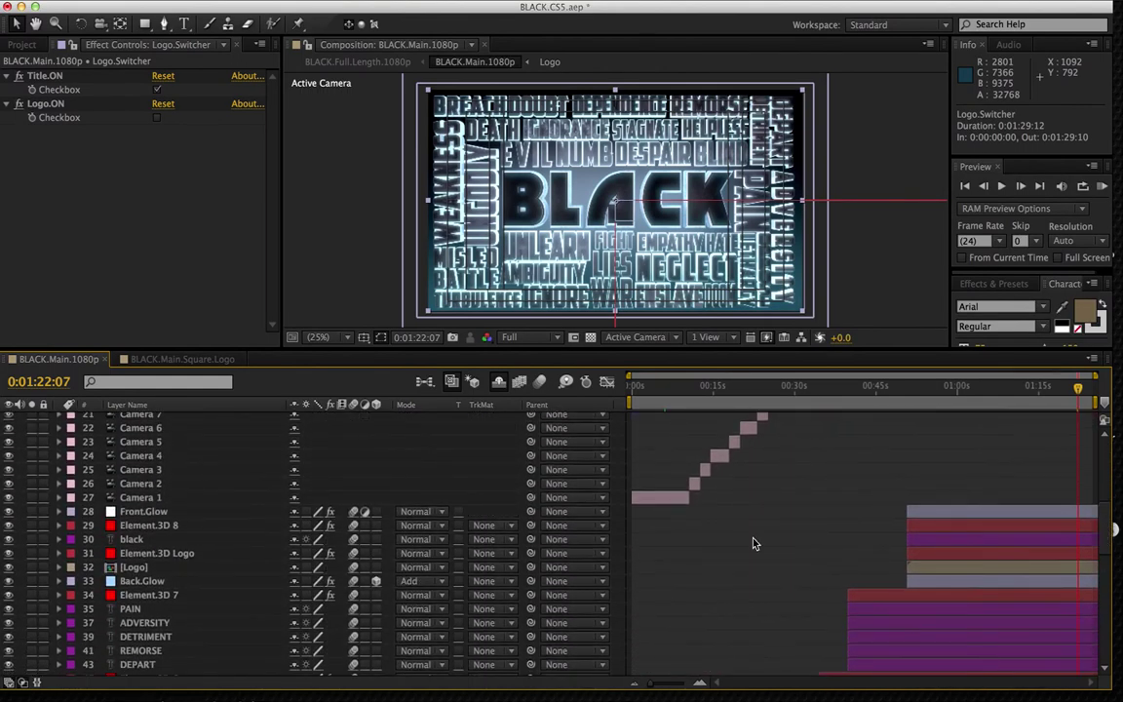
{"action": "left_click", "coordinate": [151, 527]}
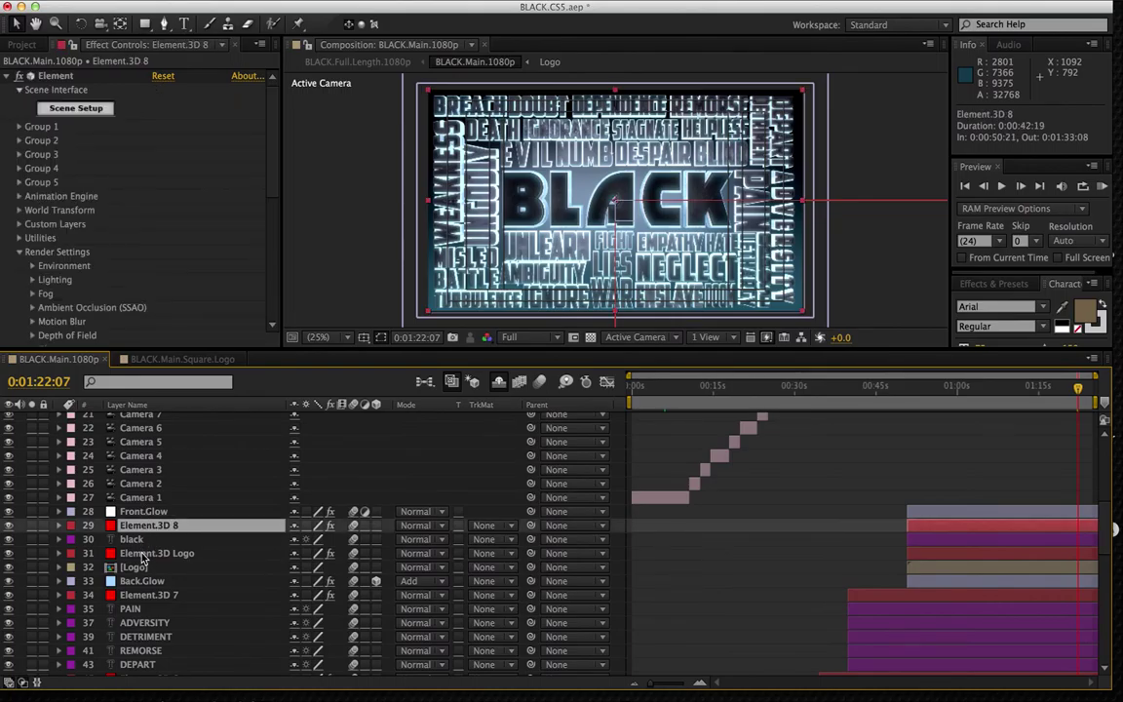
{"action": "left_click", "coordinate": [142, 555]}
{"action": "left_click", "coordinate": [144, 528]}
- Look at the [Logo] layer, then return to the Logo.Switcher controls
{"action": "scroll", "coordinate": [1104, 497], "scroll_direction": "up", "scroll_amount": 10}
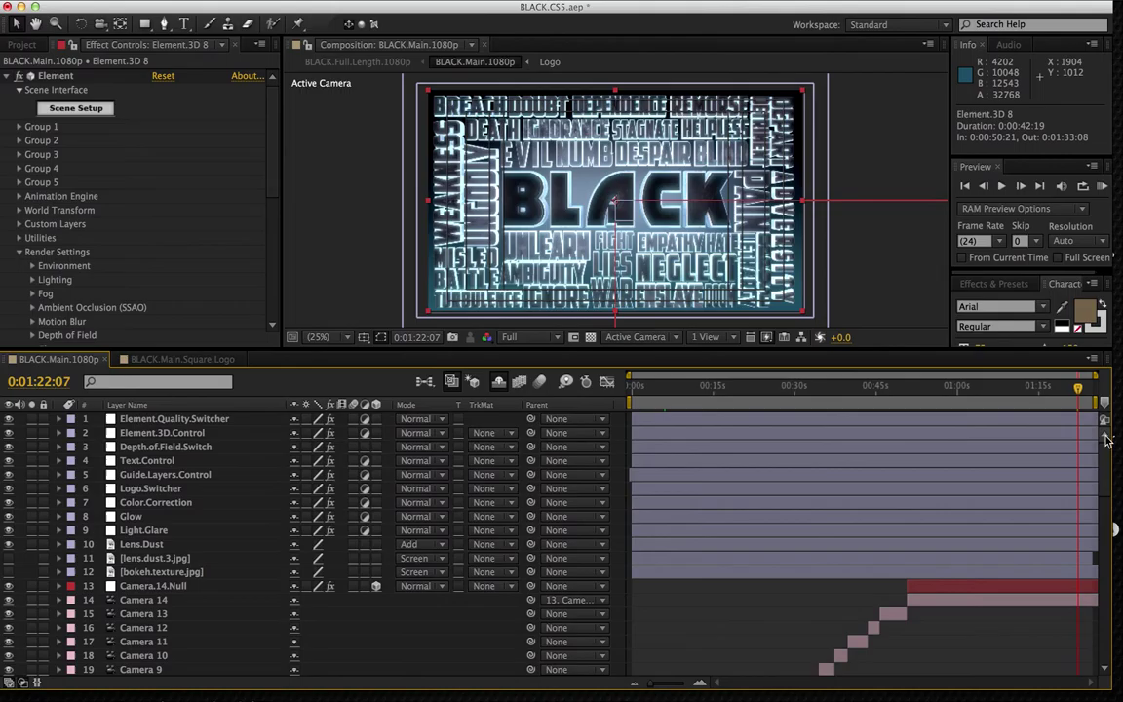
{"action": "left_click", "coordinate": [170, 489]}
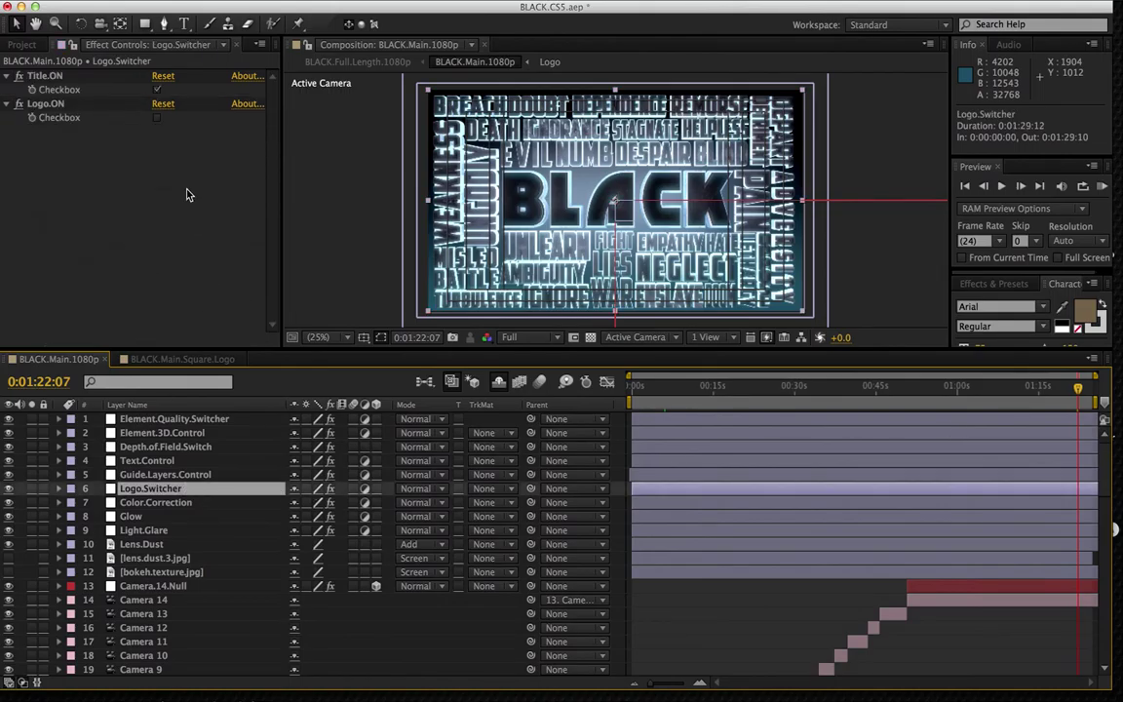
{"action": "scroll", "coordinate": [1103, 538], "scroll_direction": "down", "scroll_amount": 10}
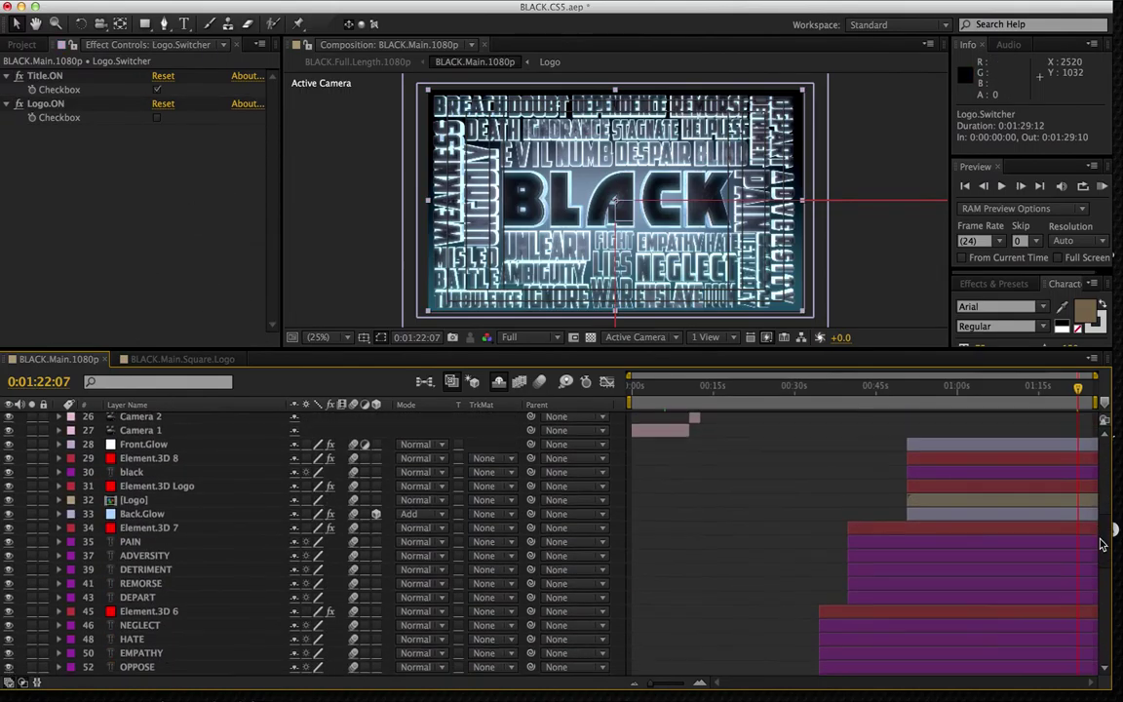
{"action": "scroll", "coordinate": [1103, 542], "scroll_direction": "up", "scroll_amount": 1}
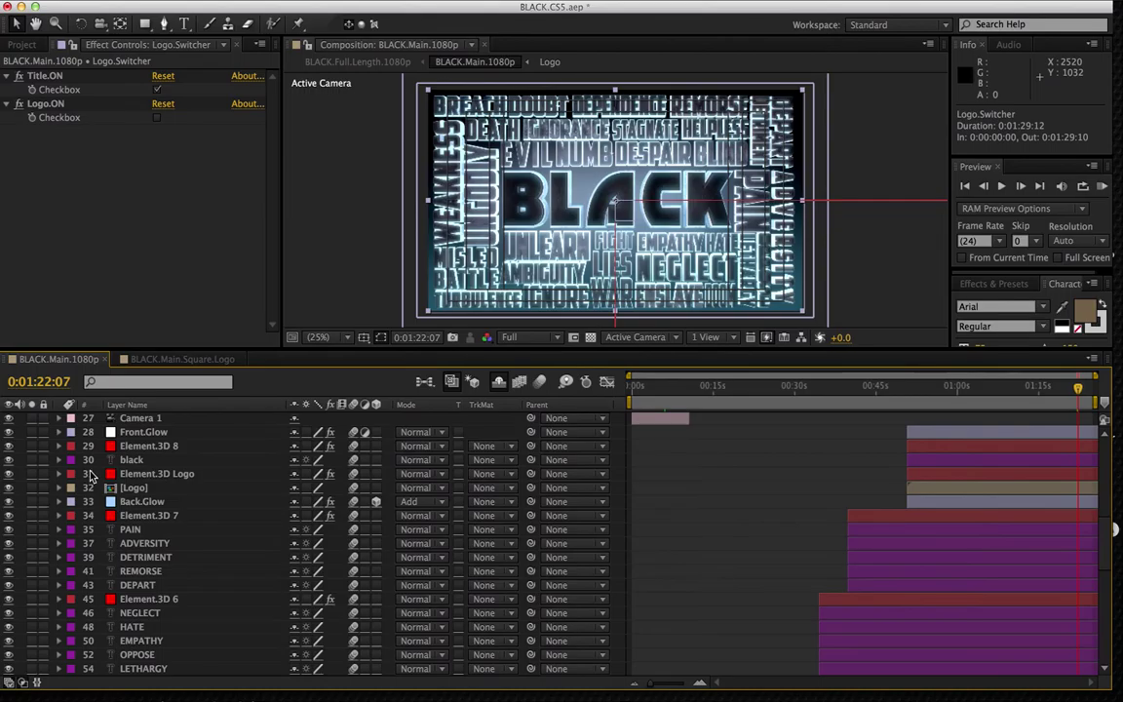
{"action": "left_click", "coordinate": [115, 488]}
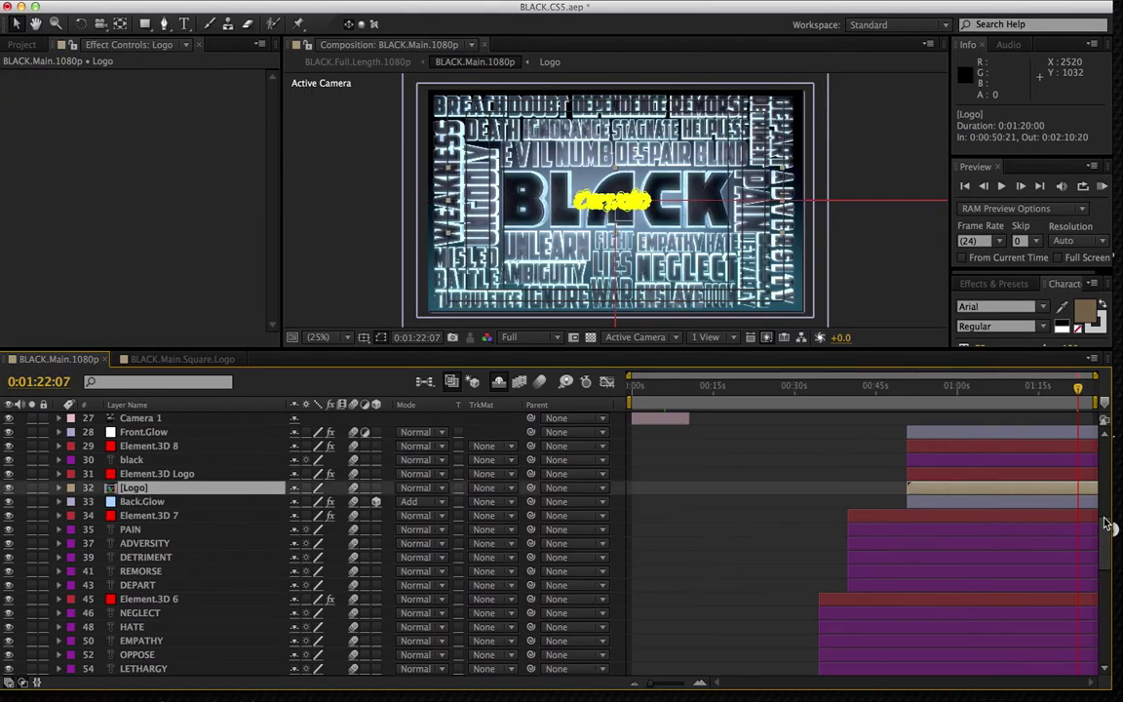
{"action": "scroll", "coordinate": [1105, 542], "scroll_direction": "up", "scroll_amount": 10}
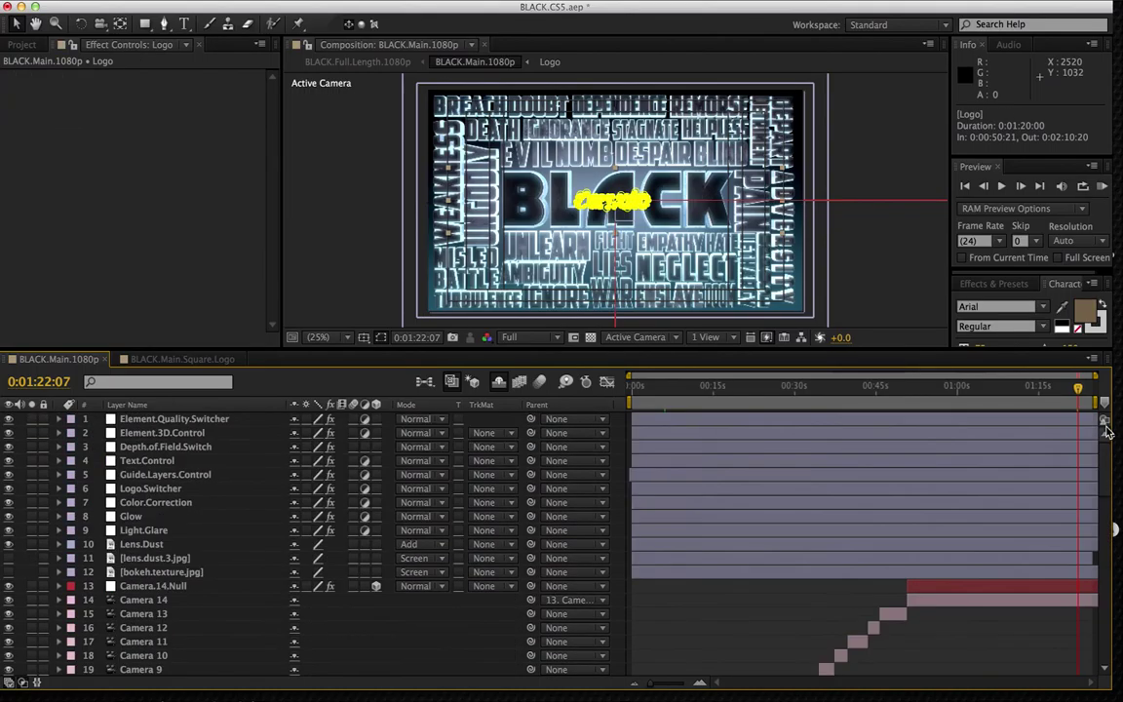
{"action": "left_click", "coordinate": [146, 489]}
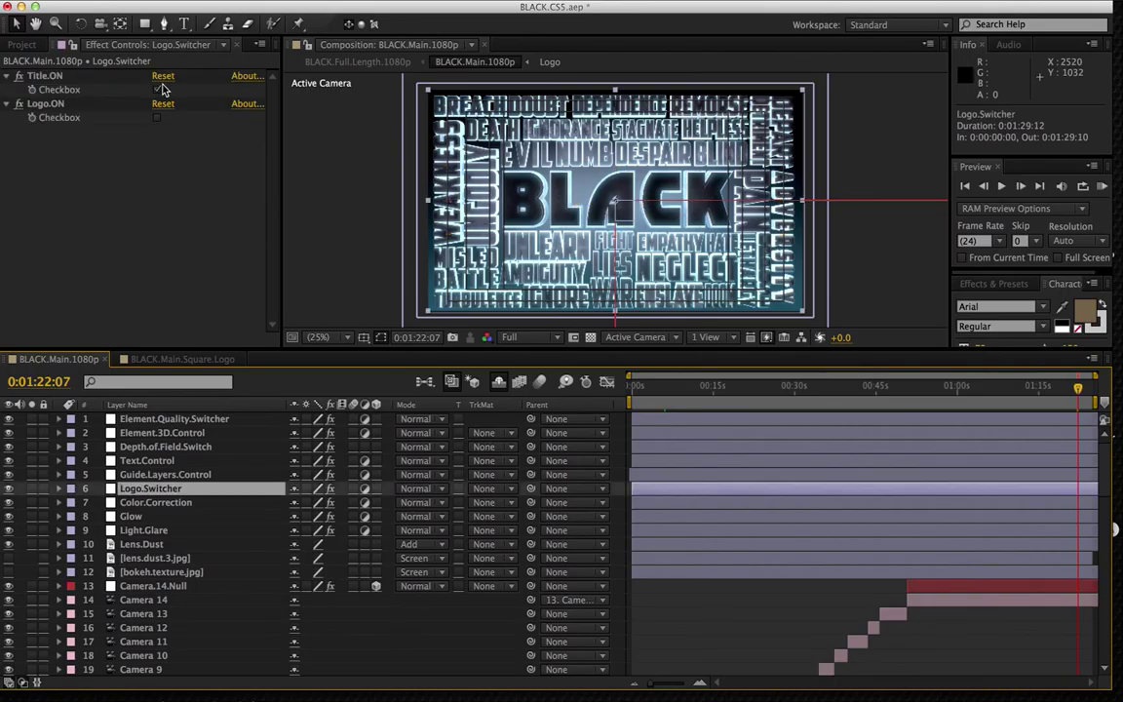
- Swap Title.ON for Logo.ON to preview the envato logo, then restore the BLACK title
{"action": "left_click", "coordinate": [155, 89]}
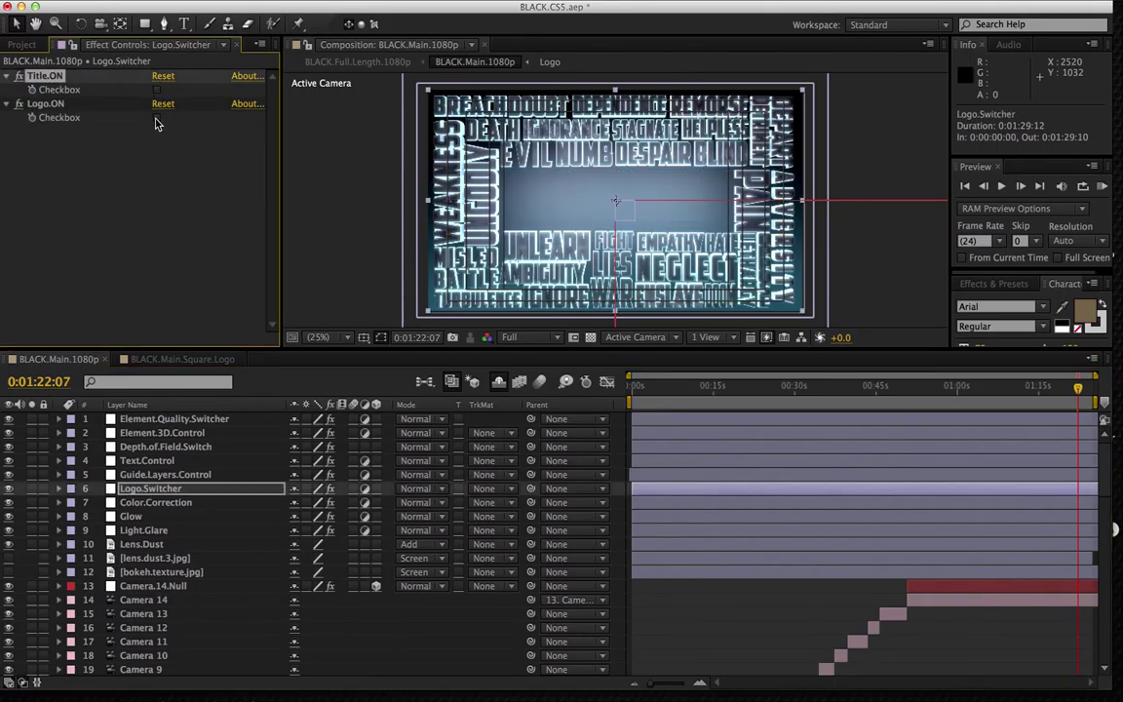
{"action": "left_click", "coordinate": [157, 118]}
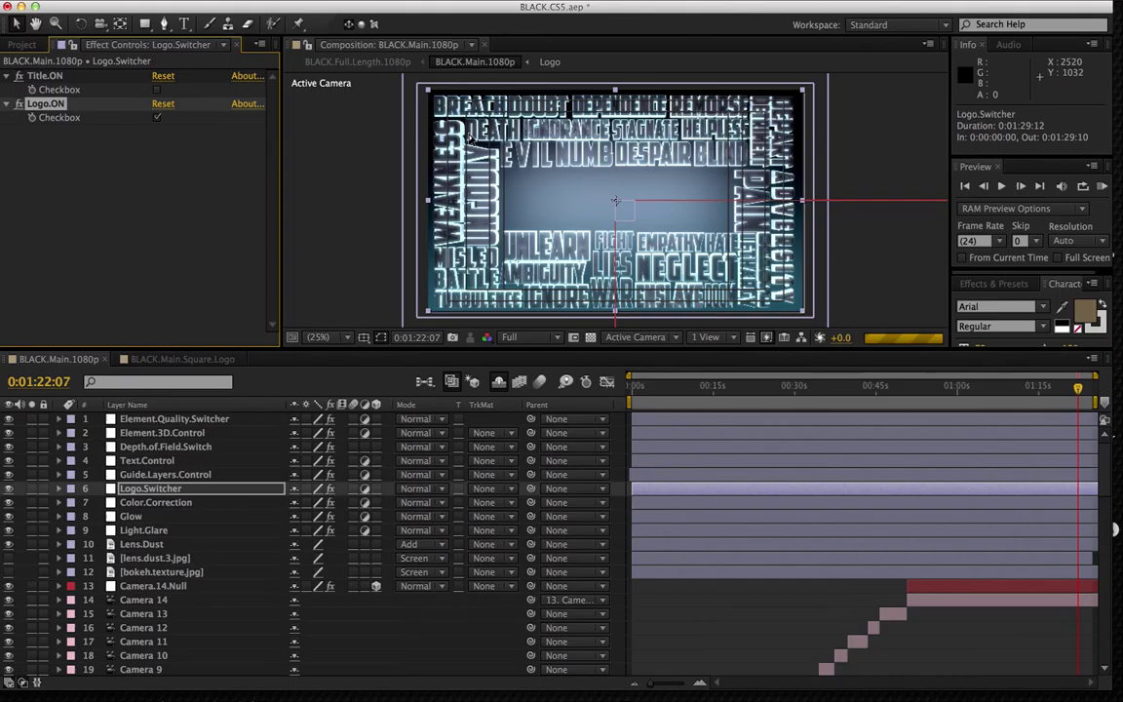
{"action": "left_click", "coordinate": [156, 118]}
{"action": "left_click", "coordinate": [157, 89]}
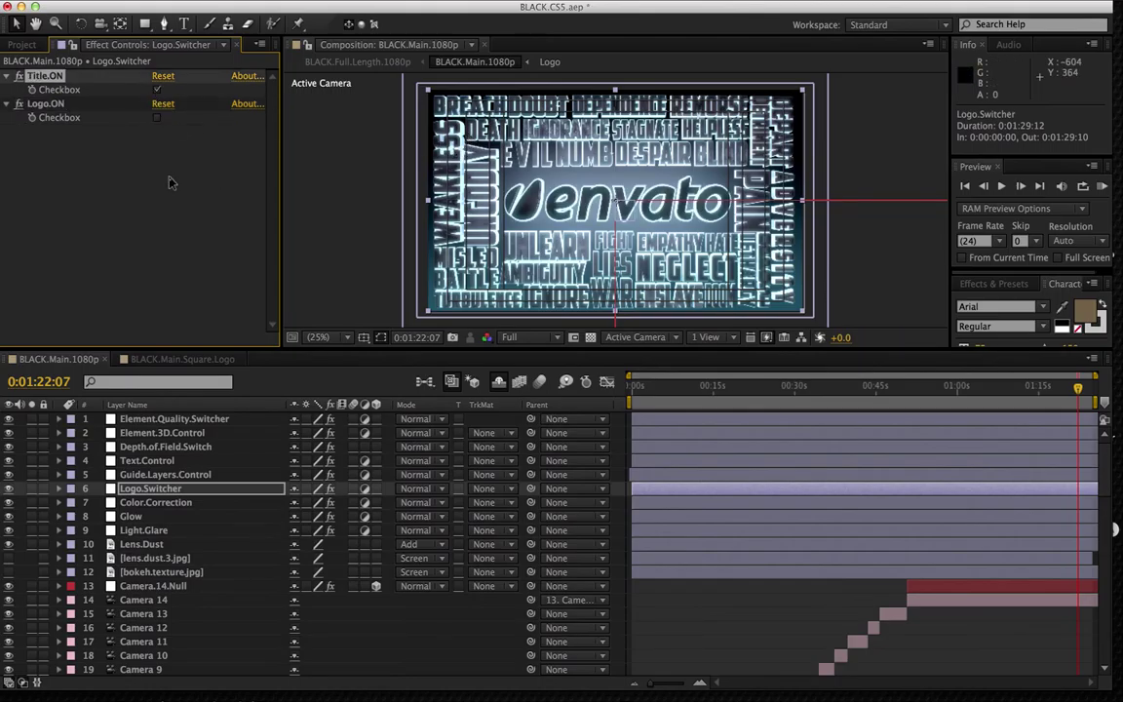
- View Color.Correction's levels and curves, the Glow settings, then Light.Glare's two CC Light Sweep effects
{"action": "left_click", "coordinate": [180, 501]}
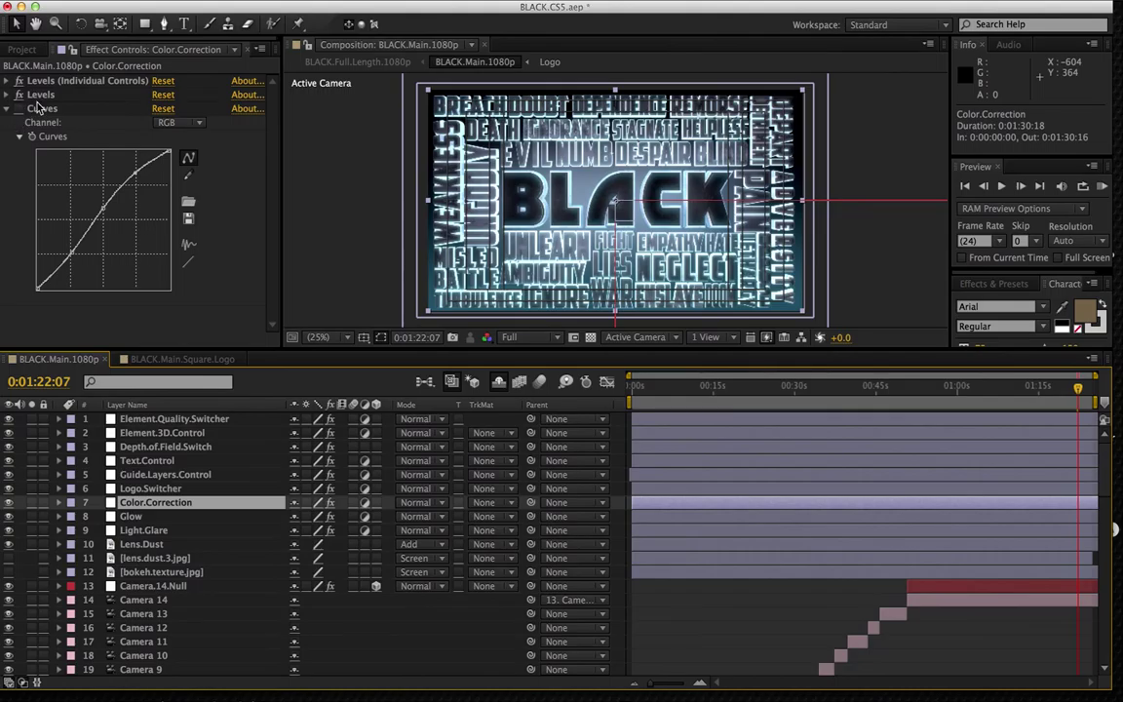
{"action": "left_click", "coordinate": [133, 517]}
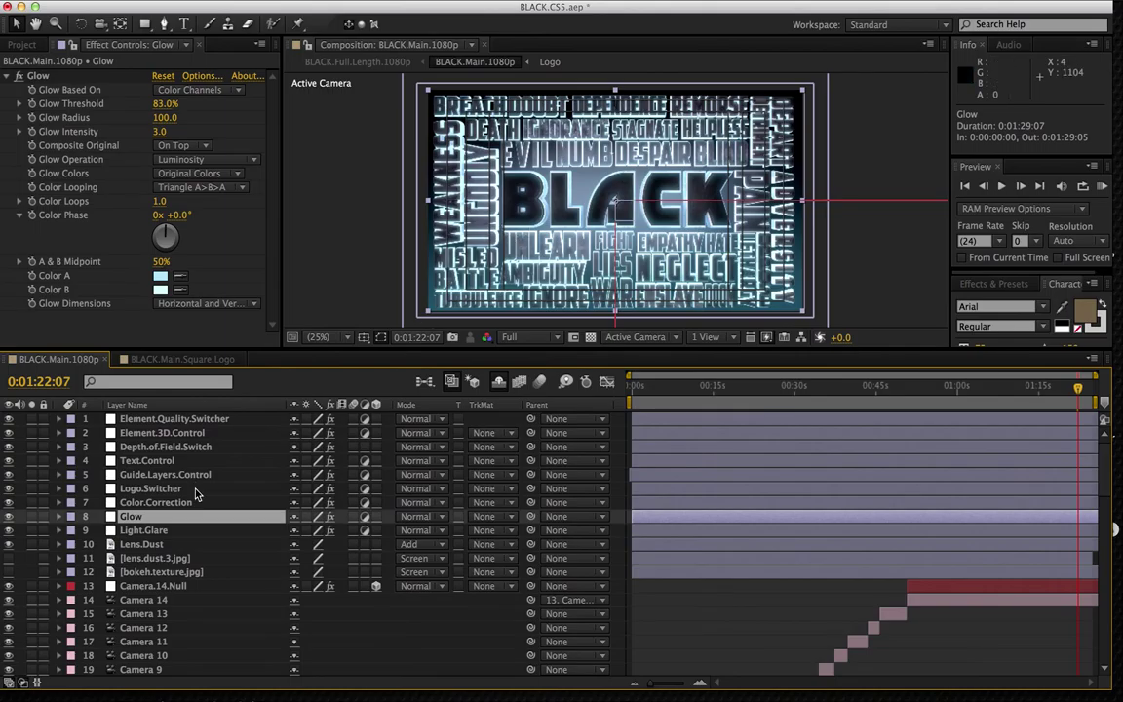
{"action": "left_click", "coordinate": [148, 531]}
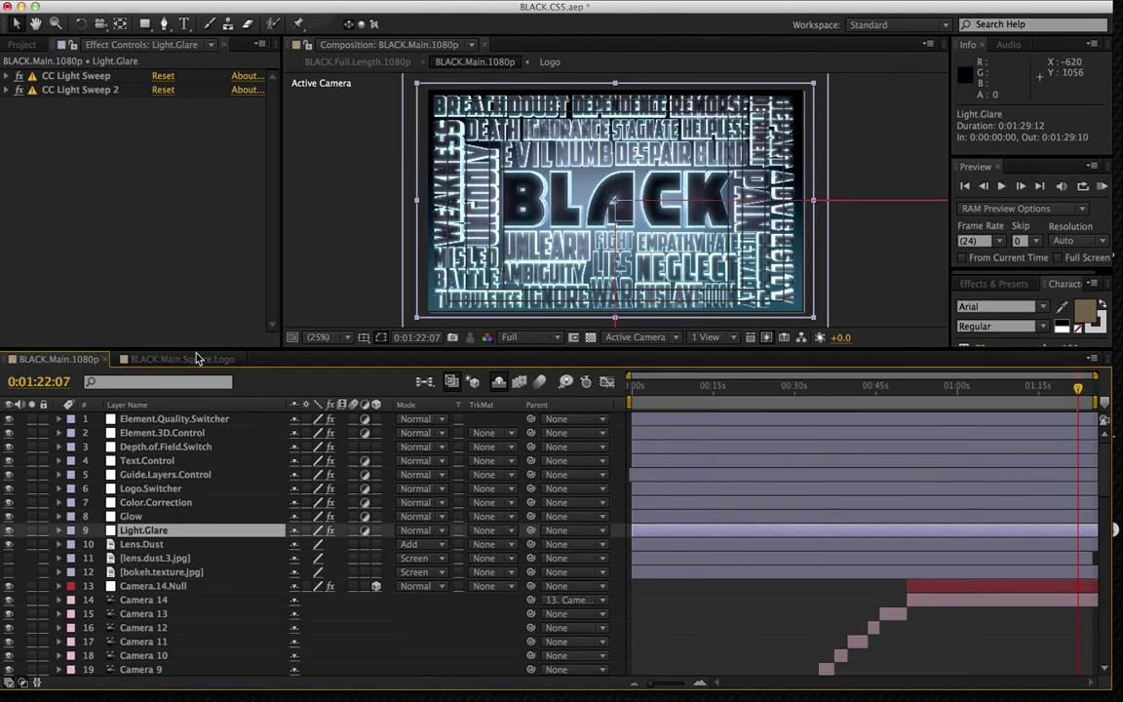
- Inspect Lens.Dust, lens.dust.3.jpg and bokeh.texture.jpg, leaving lens.dust.3.jpg hidden
{"action": "left_click", "coordinate": [138, 546]}
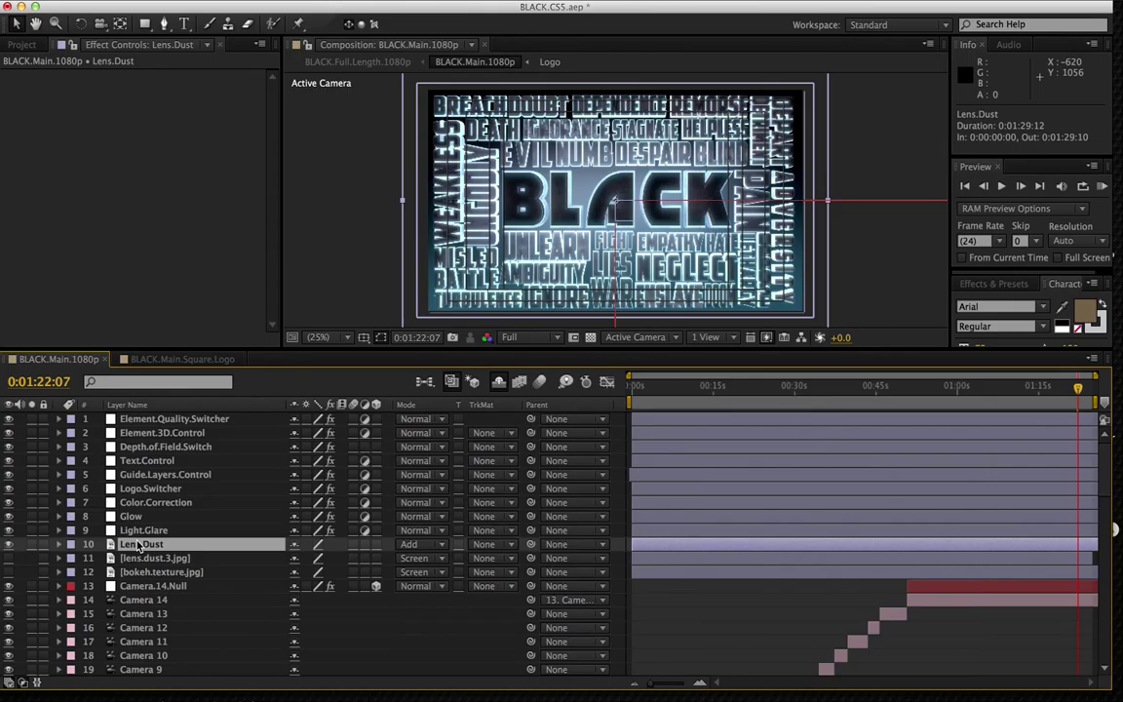
{"action": "left_click", "coordinate": [8, 558]}
{"action": "left_click", "coordinate": [153, 558]}
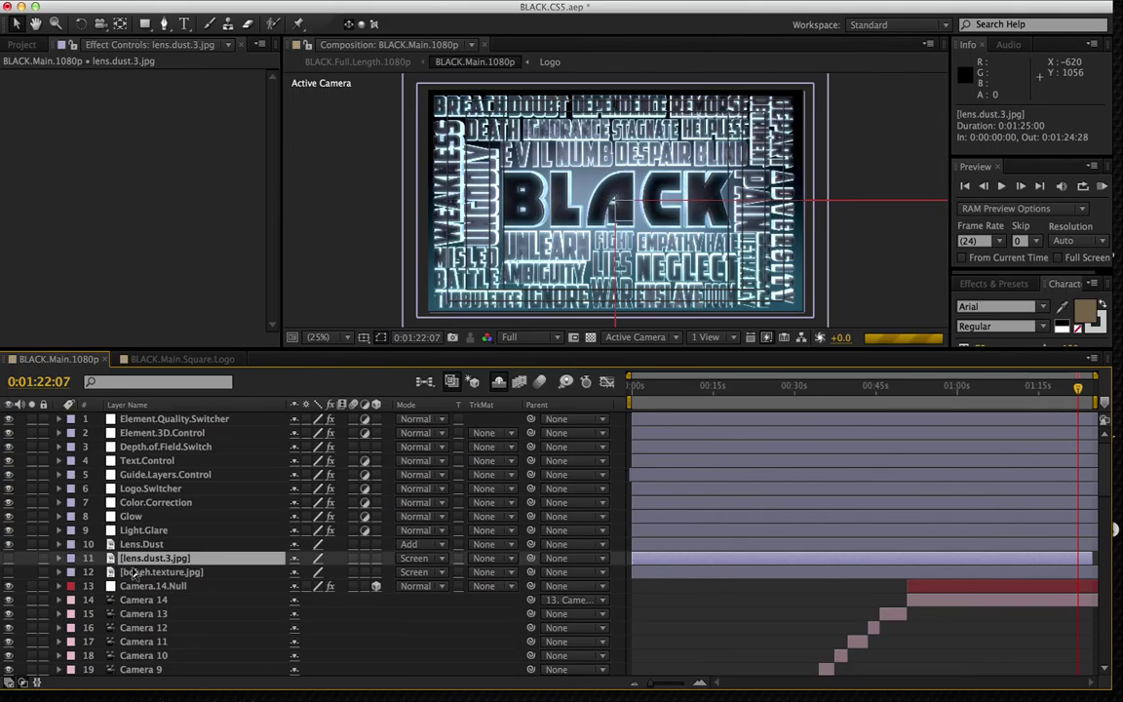
{"action": "left_click", "coordinate": [146, 572]}
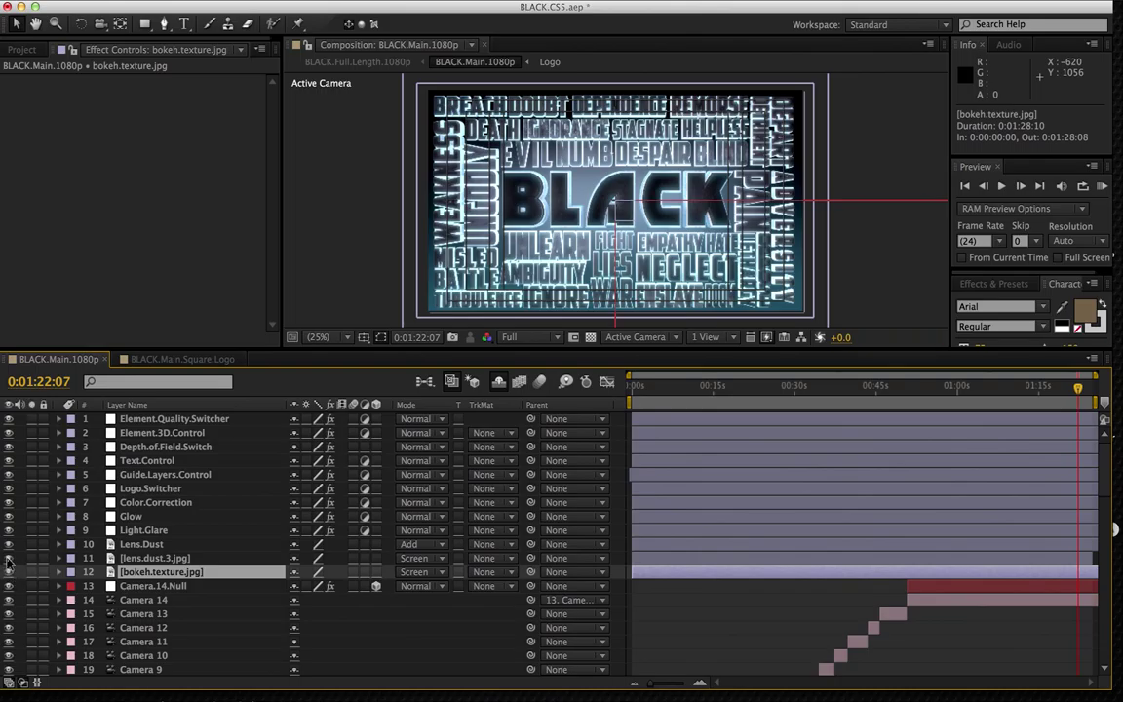
{"action": "left_click", "coordinate": [8, 560]}
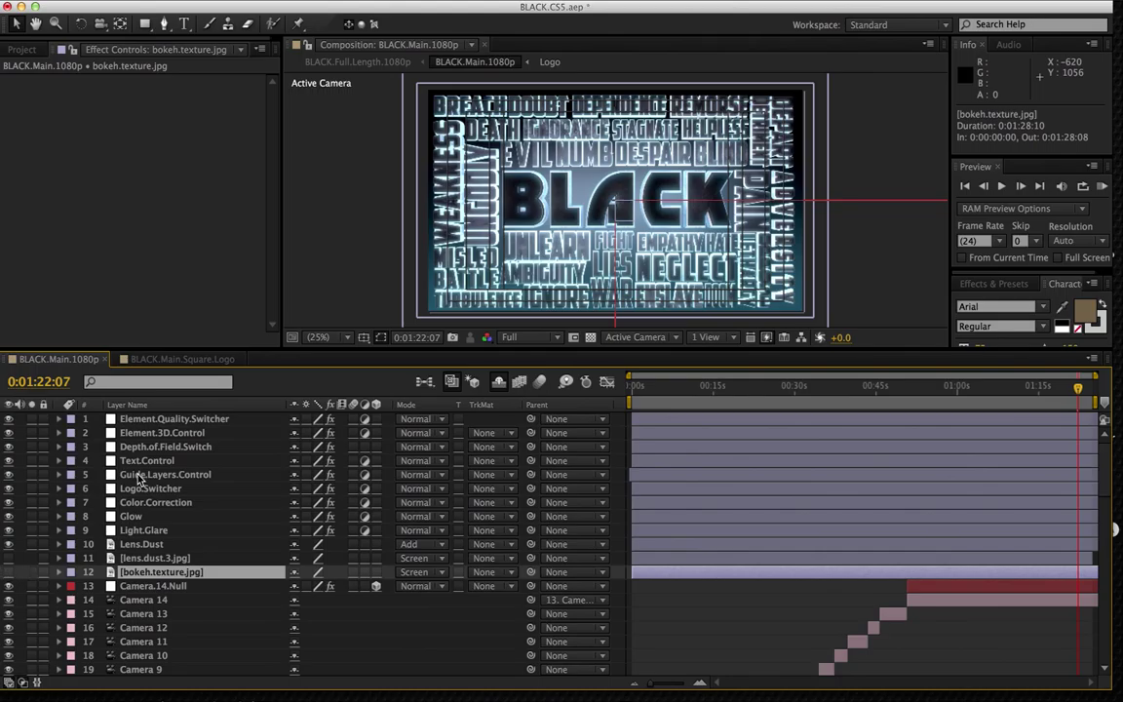